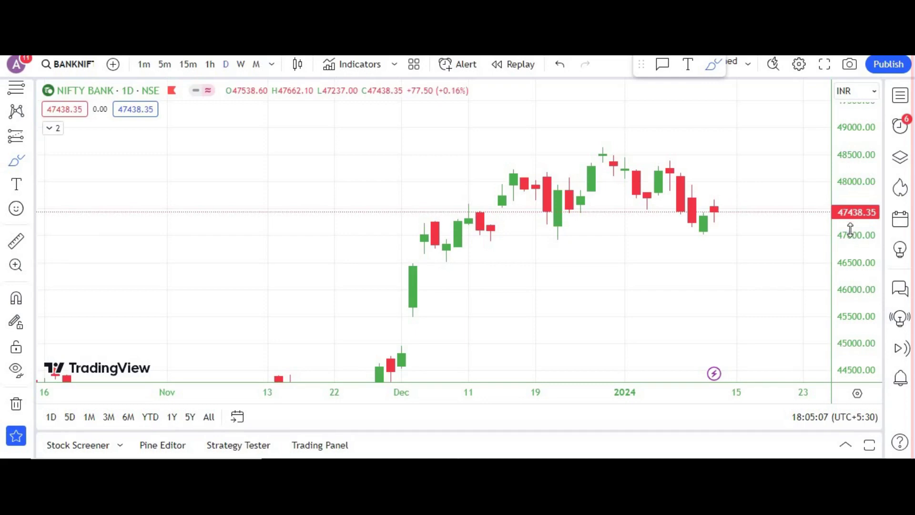
Mark the daily chart freehand with a flat support zone just below 47,000 and a short level line at about 47,450 beside the latest candles
{"action": "left_click_drag", "start_coordinate": [850, 229], "coordinate": [833, 263]}
{"action": "scroll", "coordinate": [784, 276], "scroll_direction": "up", "scroll_amount": 5}
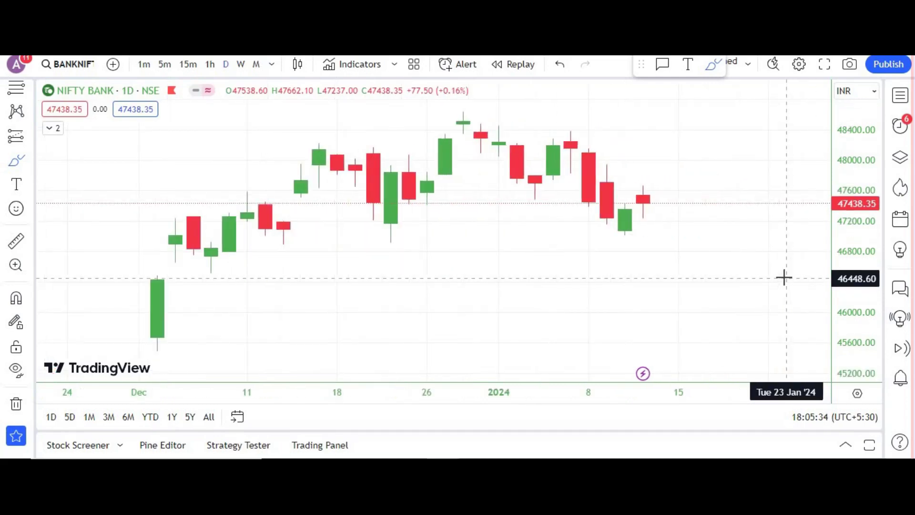
{"action": "scroll", "coordinate": [782, 274], "scroll_direction": "down", "scroll_amount": 2}
{"action": "left_click_drag", "start_coordinate": [849, 200], "coordinate": [850, 229]}
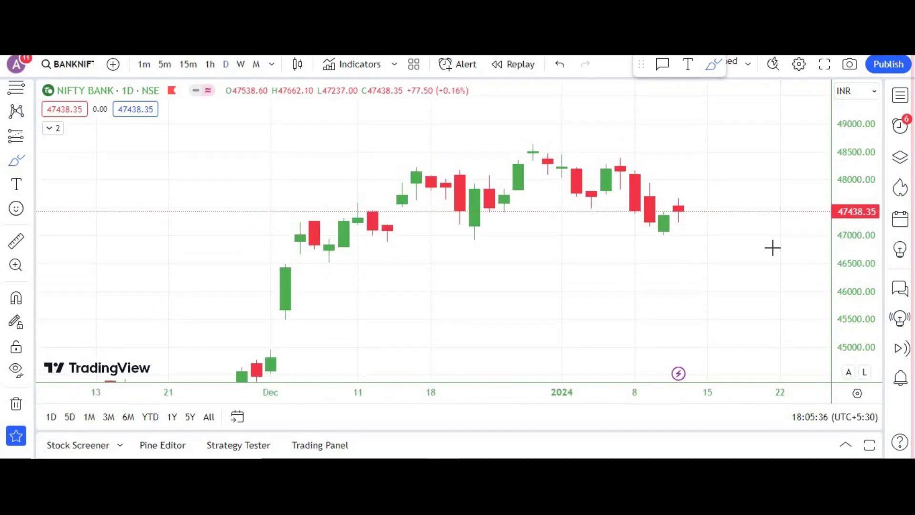
{"action": "scroll", "coordinate": [707, 262], "scroll_direction": "left", "scroll_amount": 2}
{"action": "left_click_drag", "start_coordinate": [719, 265], "coordinate": [655, 258]}
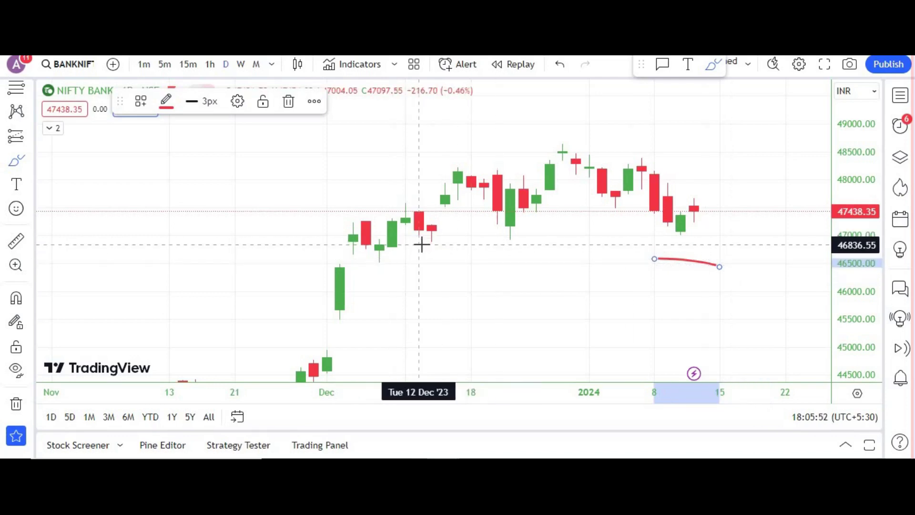
{"action": "mouse_move", "coordinate": [423, 241]}
{"action": "left_mouse_down"}
{"action": "mouse_move", "coordinate": [741, 232]}
{"action": "mouse_move", "coordinate": [731, 242]}
{"action": "mouse_move", "coordinate": [552, 249]}
{"action": "mouse_move", "coordinate": [435, 248]}
{"action": "mouse_move", "coordinate": [431, 235]}
{"action": "left_mouse_up"}
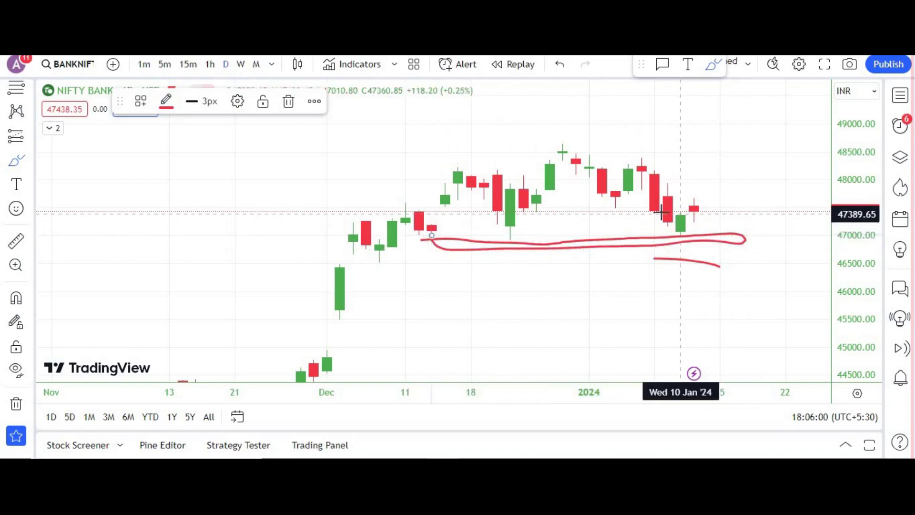
{"action": "left_click_drag", "start_coordinate": [724, 210], "coordinate": [746, 208]}
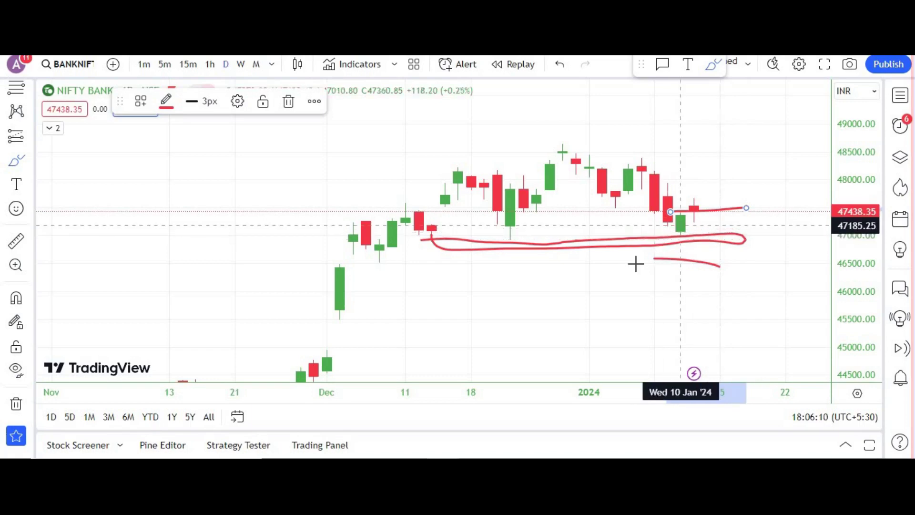
Remove all drawings from the Nifty Bank chart and set the interval to 15 minutes
{"action": "left_click", "coordinate": [24, 406]}
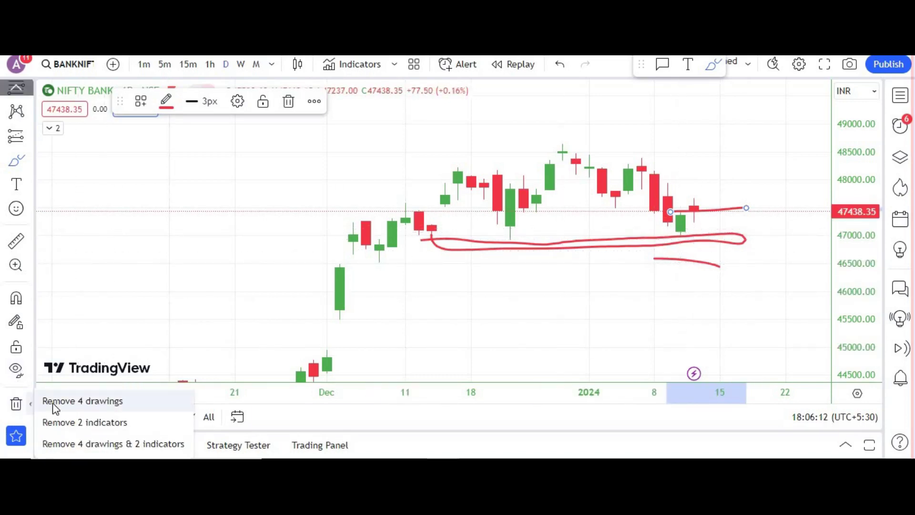
{"action": "left_click", "coordinate": [57, 400]}
{"action": "left_click", "coordinate": [188, 64]}
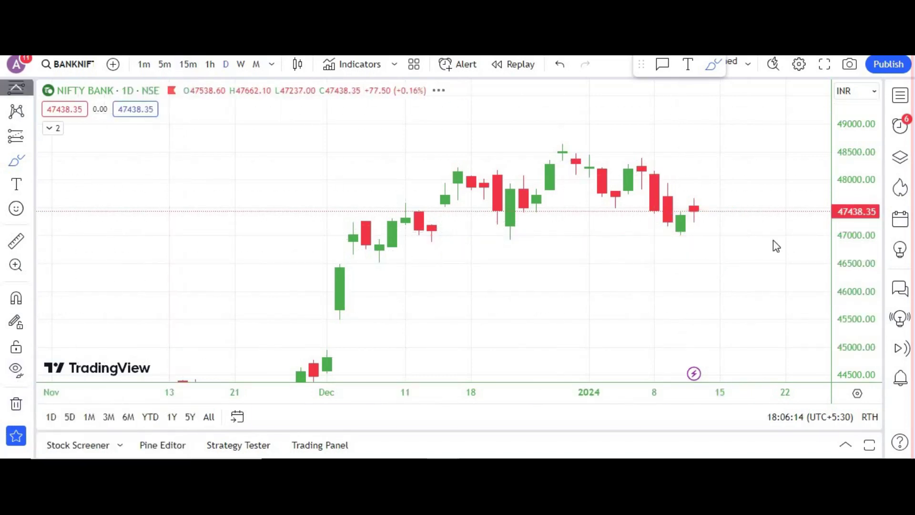
Brush a resistance zone at about 47,830 above the 11 January candles, with rising and turning price curves beneath and into it
{"action": "scroll", "coordinate": [772, 230], "scroll_direction": "down", "scroll_amount": 5}
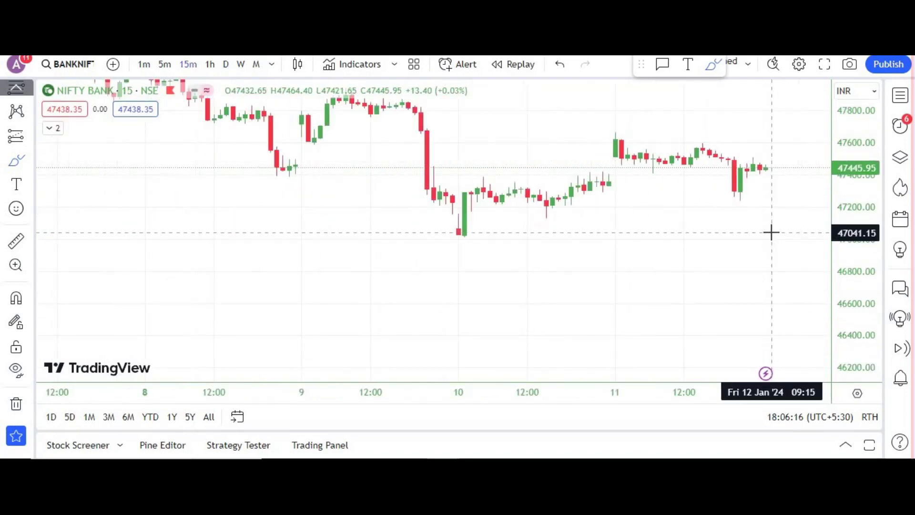
{"action": "left_click", "coordinate": [12, 88]}
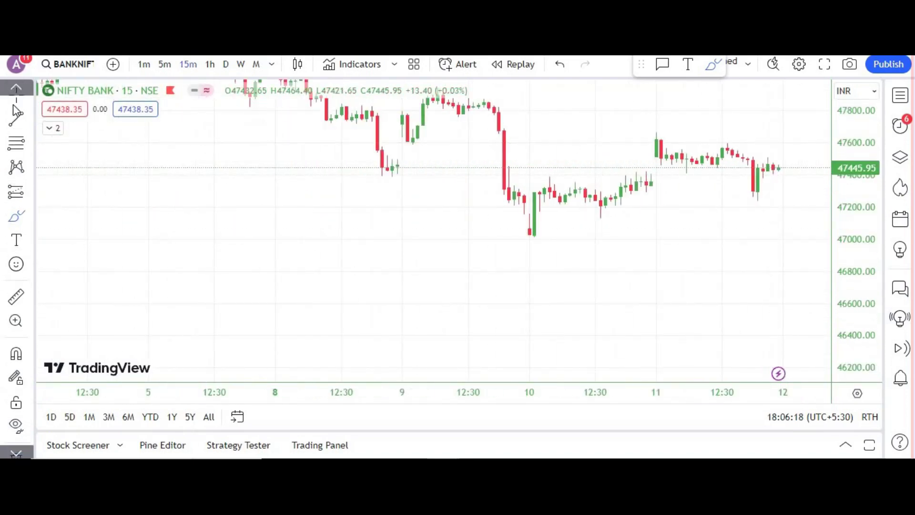
{"action": "left_click_drag", "start_coordinate": [524, 233], "coordinate": [459, 269]}
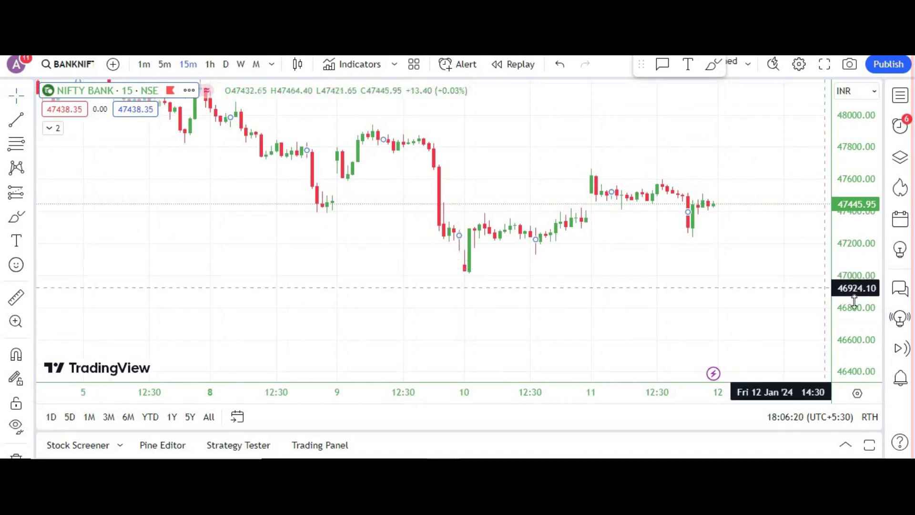
{"action": "left_click_drag", "start_coordinate": [857, 262], "coordinate": [583, 133]}
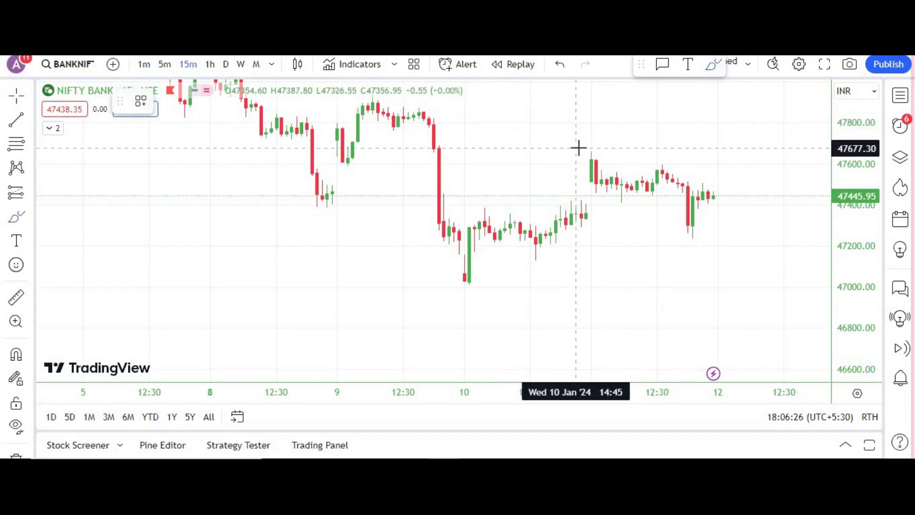
{"action": "mouse_move", "coordinate": [609, 114]}
{"action": "left_mouse_down"}
{"action": "mouse_move", "coordinate": [787, 112]}
{"action": "mouse_move", "coordinate": [555, 116]}
{"action": "mouse_move", "coordinate": [692, 140]}
{"action": "left_mouse_up"}
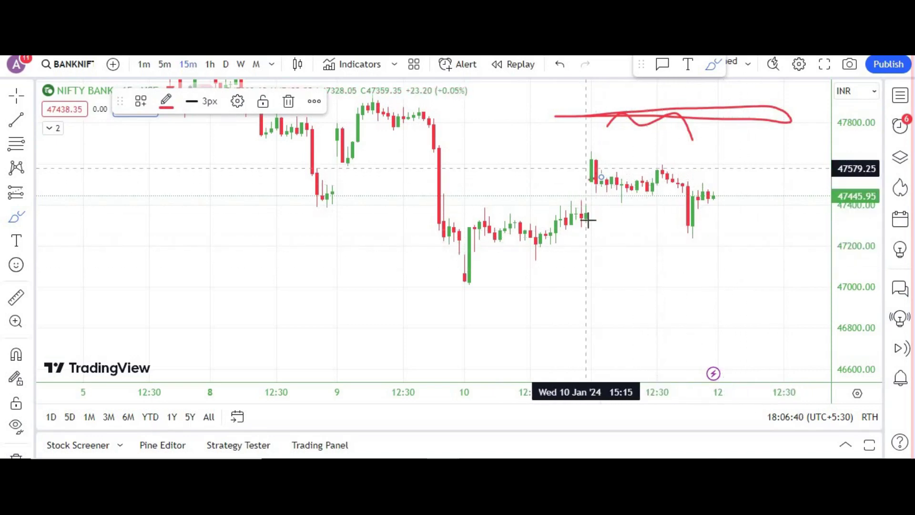
{"action": "left_click_drag", "start_coordinate": [599, 131], "coordinate": [652, 106]}
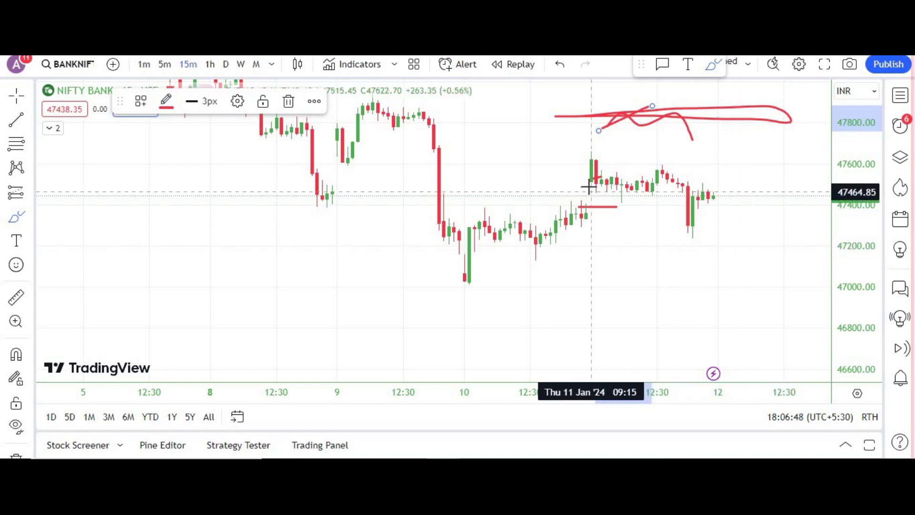
Brush horizontal levels by the 11 January candles at about 47,530, 47,660 and 47,440, plus a long support line at about 47,220
{"action": "left_click_drag", "start_coordinate": [592, 180], "coordinate": [607, 179]}
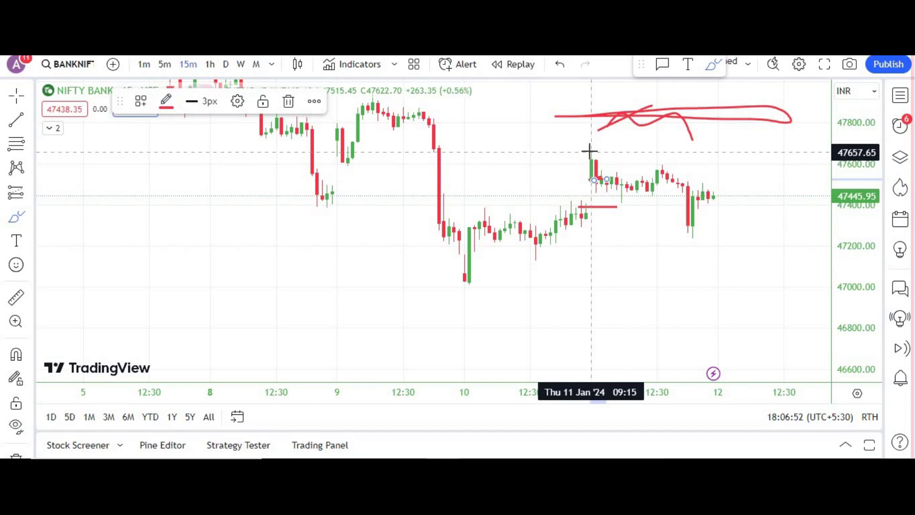
{"action": "left_click_drag", "start_coordinate": [594, 152], "coordinate": [769, 150]}
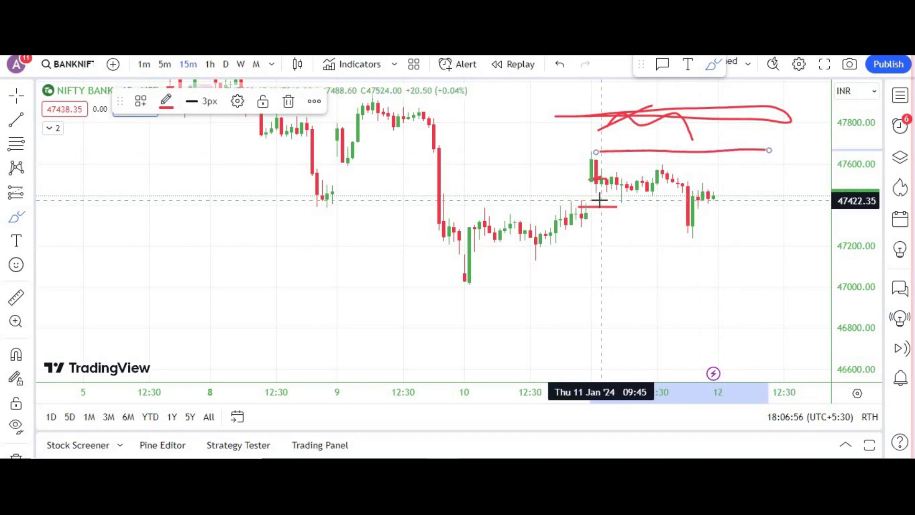
{"action": "left_click_drag", "start_coordinate": [600, 200], "coordinate": [753, 195]}
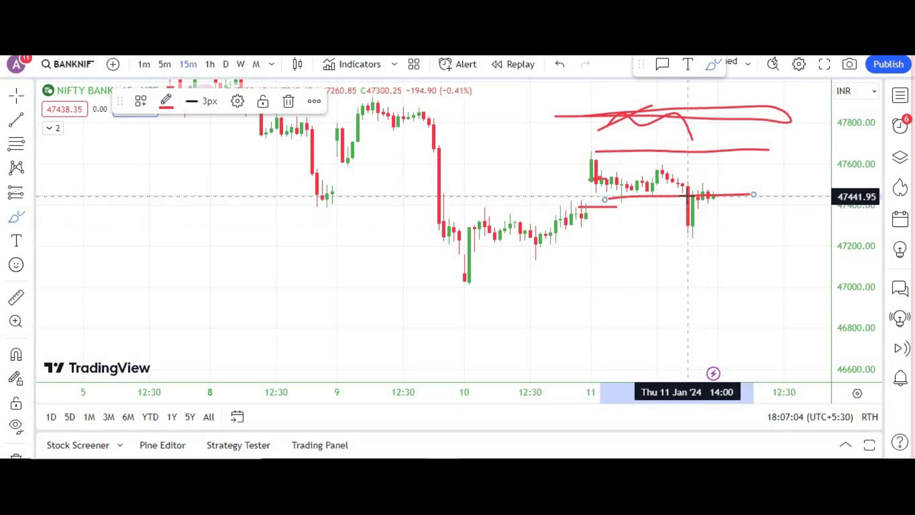
{"action": "mouse_move", "coordinate": [695, 237]}
{"action": "left_mouse_down"}
{"action": "mouse_move", "coordinate": [740, 241]}
{"action": "mouse_move", "coordinate": [419, 251]}
{"action": "left_mouse_up"}
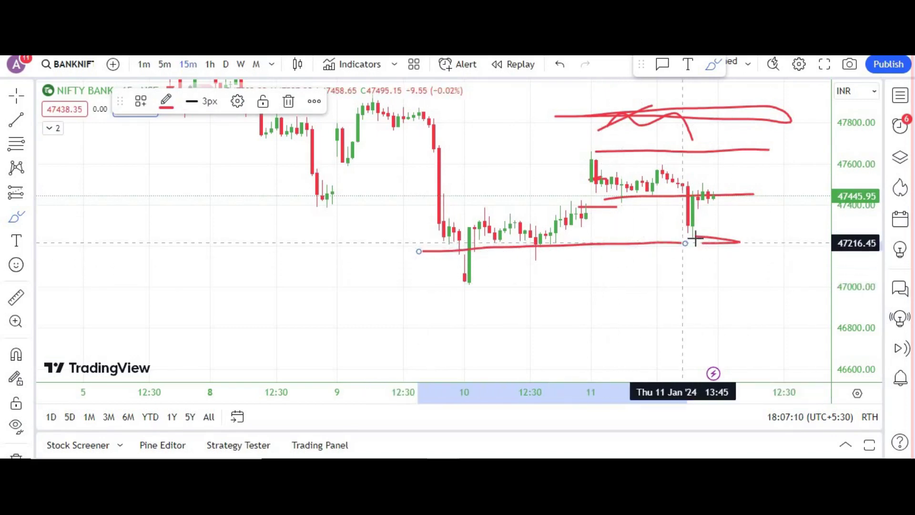
{"action": "left_click_drag", "start_coordinate": [695, 239], "coordinate": [759, 240]}
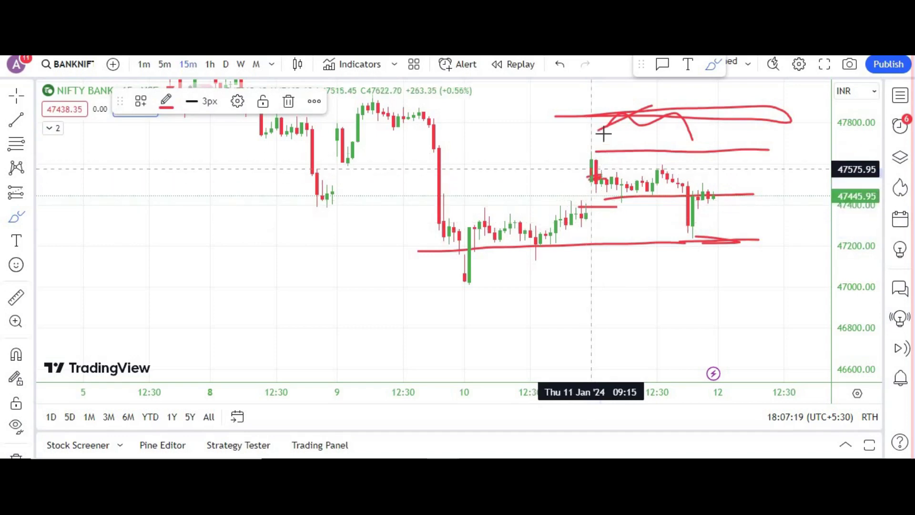
Sketch a price path rising from the 11 January open into the resistance zone and another falling through the support line to about 46,830
{"action": "mouse_move", "coordinate": [591, 183]}
{"action": "left_mouse_down"}
{"action": "mouse_move", "coordinate": [600, 137]}
{"action": "mouse_move", "coordinate": [620, 114]}
{"action": "mouse_move", "coordinate": [626, 131]}
{"action": "mouse_move", "coordinate": [667, 113]}
{"action": "mouse_move", "coordinate": [688, 125]}
{"action": "left_mouse_up"}
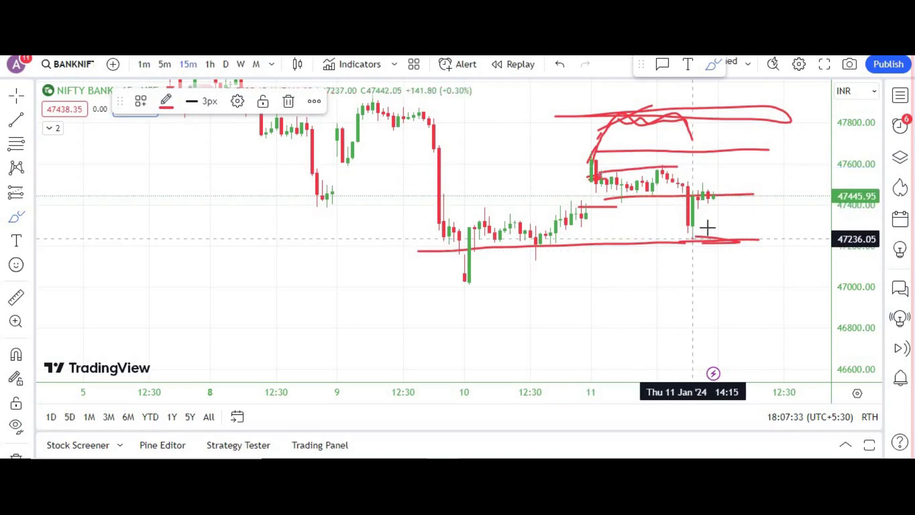
{"action": "mouse_move", "coordinate": [696, 236]}
{"action": "left_mouse_down"}
{"action": "mouse_move", "coordinate": [729, 267]}
{"action": "mouse_move", "coordinate": [749, 321]}
{"action": "left_mouse_up"}
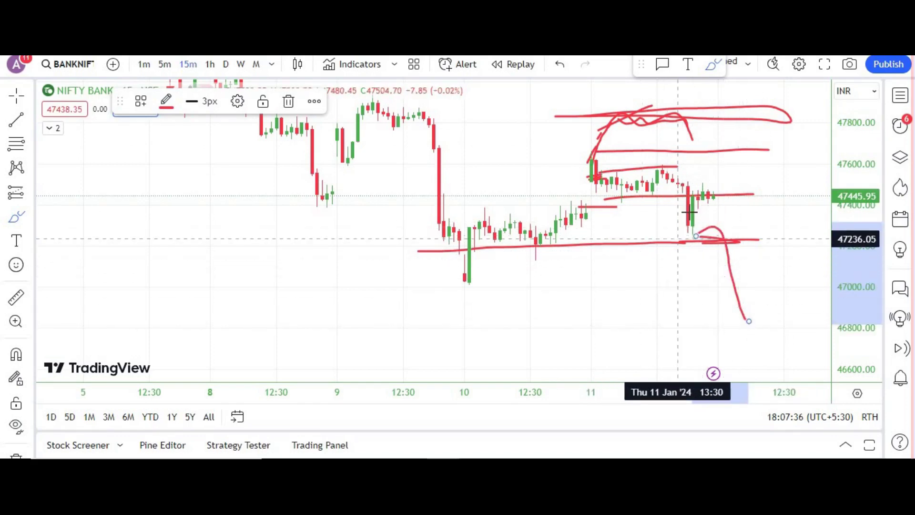
{"action": "mouse_move", "coordinate": [706, 200]}
{"action": "left_mouse_down"}
{"action": "mouse_move", "coordinate": [752, 195]}
{"action": "mouse_move", "coordinate": [713, 202]}
{"action": "left_mouse_up"}
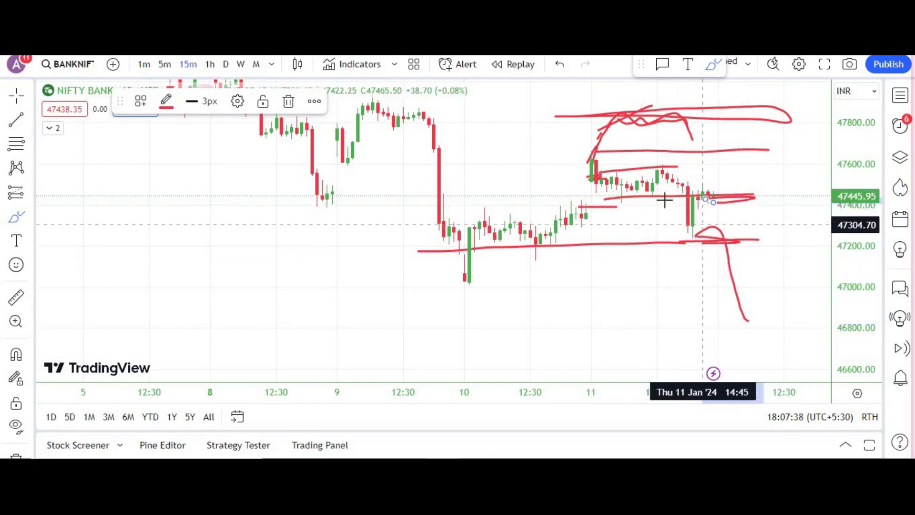
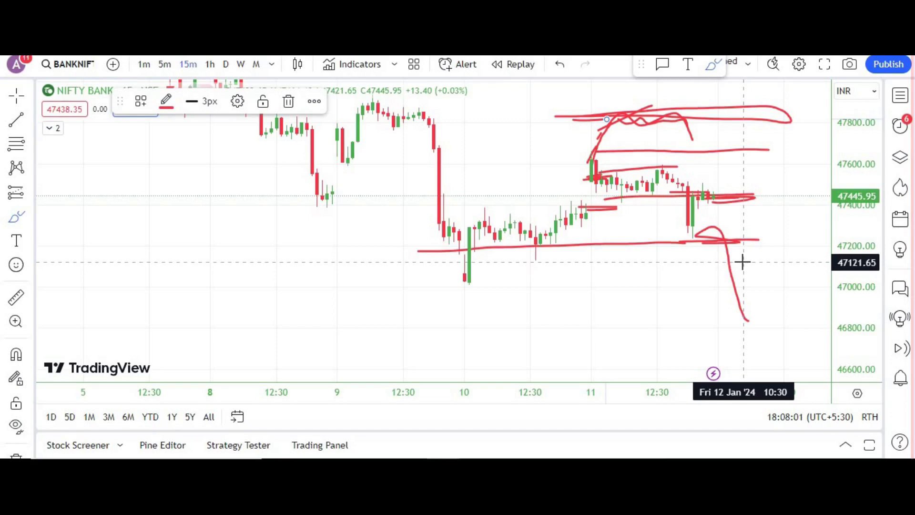
Remove all drawings from the 15-minute chart and set the interval to daily
{"action": "scroll", "coordinate": [9, 442], "scroll_direction": "down", "scroll_amount": 2}
{"action": "left_click", "coordinate": [16, 403]}
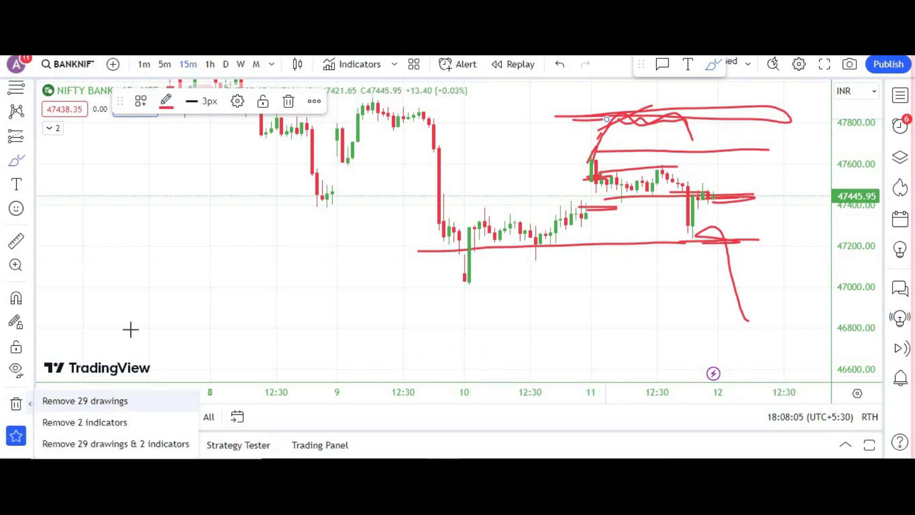
{"action": "left_click", "coordinate": [85, 400]}
{"action": "left_click", "coordinate": [226, 64]}
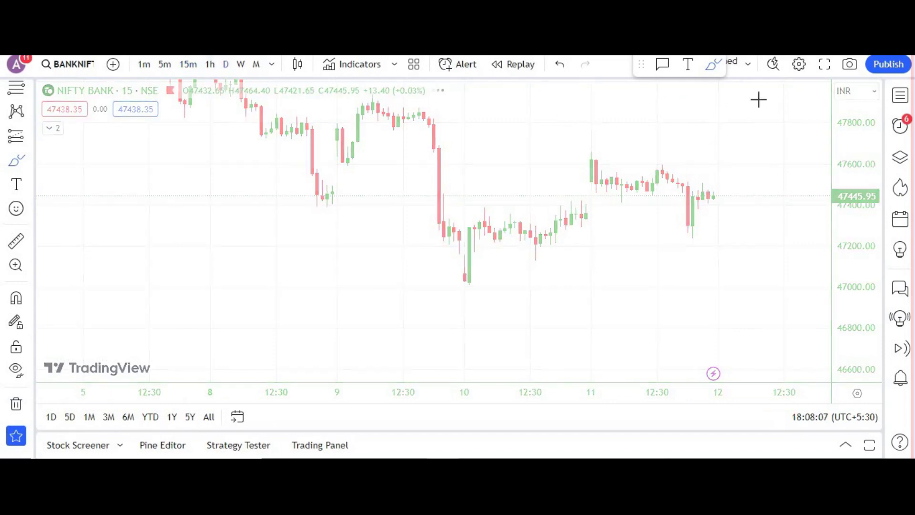
Brush a support line at about 46,900 on the daily chart and sketch a zigzag price path above it and a drop below it
{"action": "scroll", "coordinate": [783, 299], "scroll_direction": "up", "scroll_amount": 3}
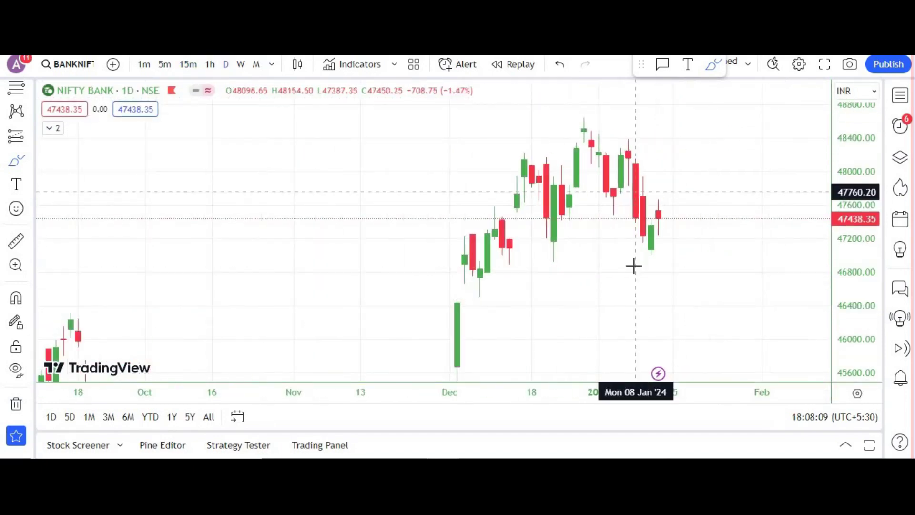
{"action": "left_click_drag", "start_coordinate": [503, 265], "coordinate": [799, 257]}
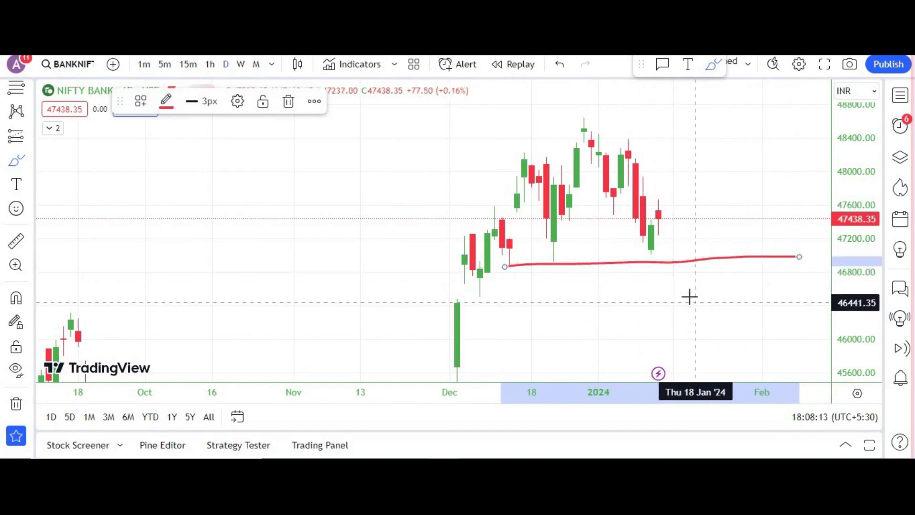
{"action": "mouse_move", "coordinate": [653, 226]}
{"action": "left_mouse_down"}
{"action": "mouse_move", "coordinate": [715, 312]}
{"action": "mouse_move", "coordinate": [717, 331]}
{"action": "left_mouse_up"}
{"action": "mouse_move", "coordinate": [563, 192]}
{"action": "left_mouse_down"}
{"action": "mouse_move", "coordinate": [634, 162]}
{"action": "mouse_move", "coordinate": [696, 176]}
{"action": "mouse_move", "coordinate": [777, 220]}
{"action": "left_mouse_up"}
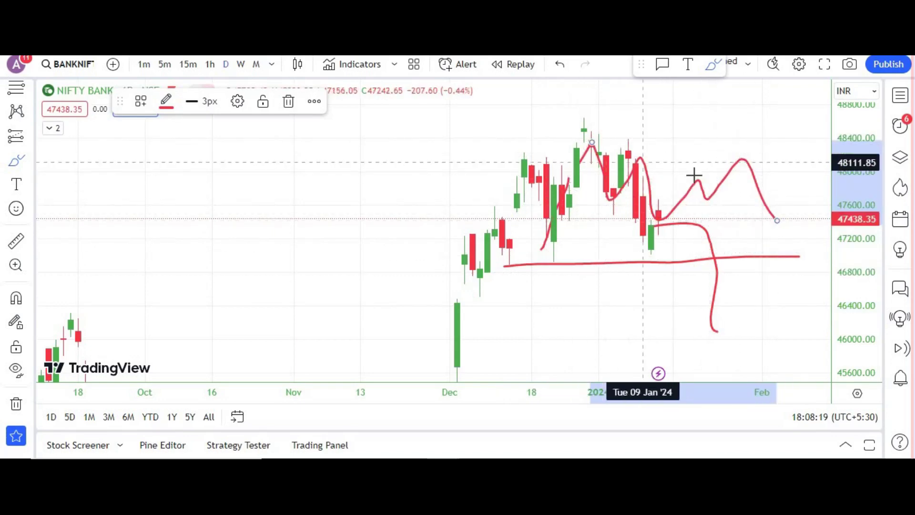
Brush a resistance line at about 48,500 on the daily chart and sketch an upward breakout through it and a downward break of the support line
{"action": "left_click_drag", "start_coordinate": [555, 139], "coordinate": [636, 132]}
{"action": "left_click_drag", "start_coordinate": [726, 125], "coordinate": [821, 124]}
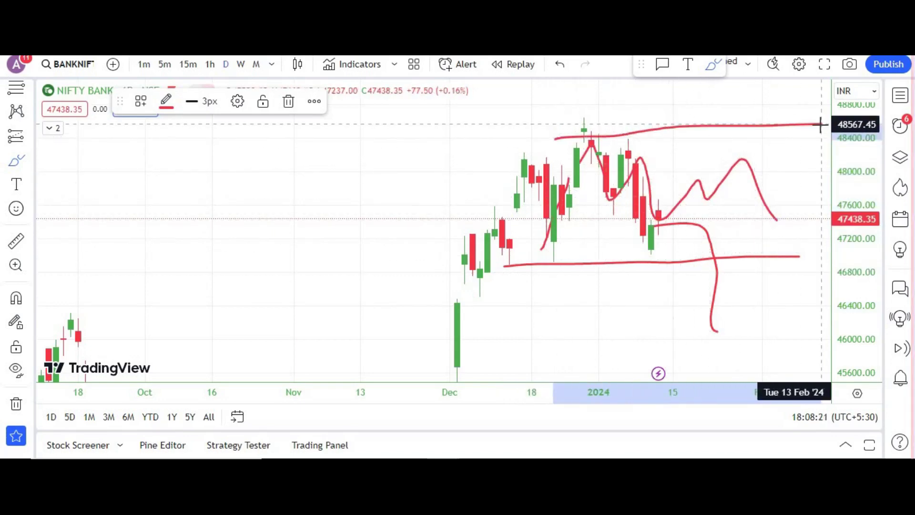
{"action": "mouse_move", "coordinate": [732, 118]}
{"action": "left_mouse_down"}
{"action": "mouse_move", "coordinate": [777, 126]}
{"action": "mouse_move", "coordinate": [791, 82]}
{"action": "left_mouse_up"}
{"action": "mouse_move", "coordinate": [704, 260]}
{"action": "left_mouse_down"}
{"action": "mouse_move", "coordinate": [741, 279]}
{"action": "mouse_move", "coordinate": [747, 334]}
{"action": "left_mouse_up"}
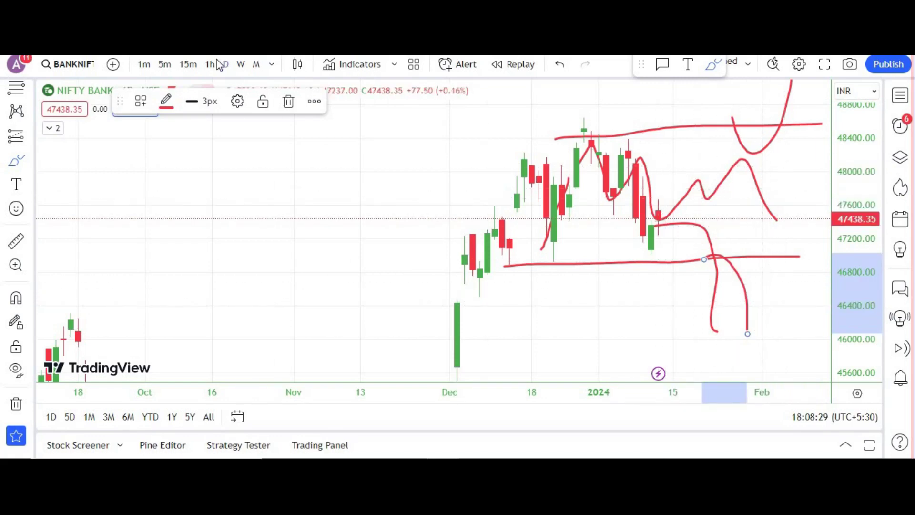
Set the chart back to the 15-minute interval and remove all drawings
{"action": "left_click", "coordinate": [187, 65]}
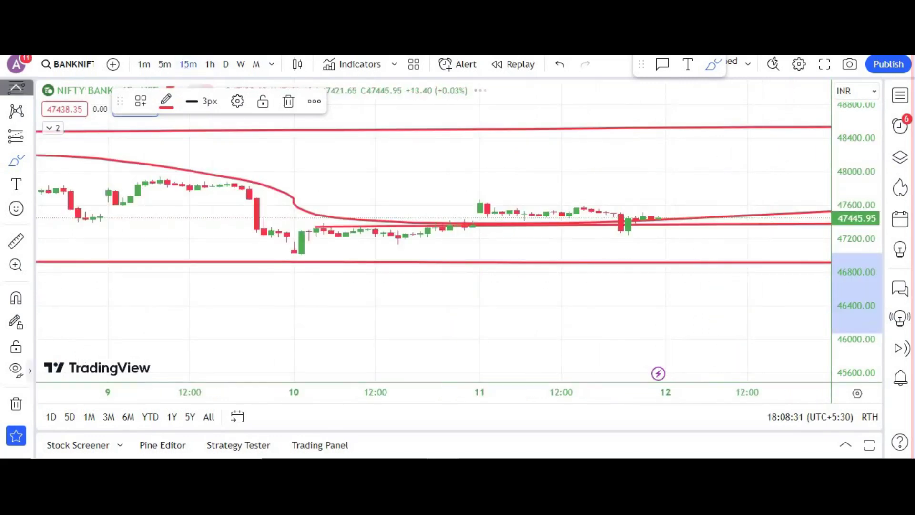
{"action": "left_click", "coordinate": [16, 404]}
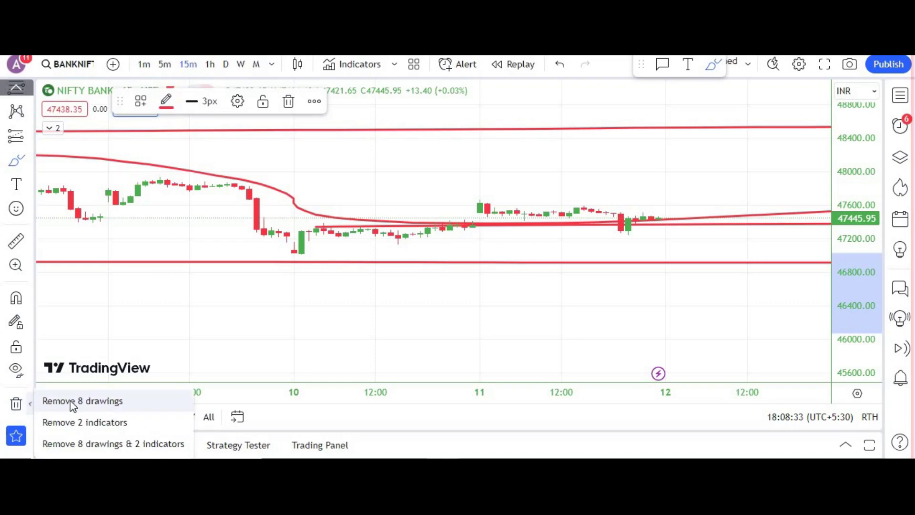
{"action": "left_click", "coordinate": [57, 400]}
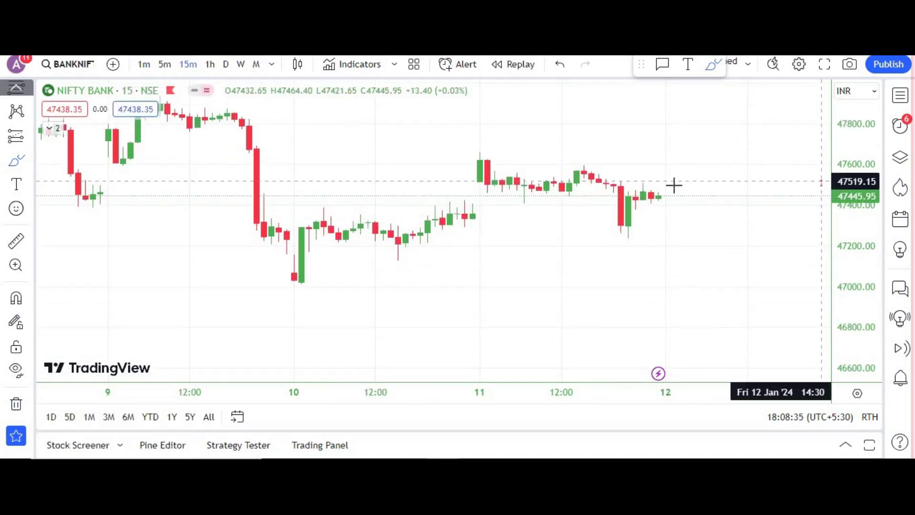
Brush a long support line at about 47,240 from 10 January into 12 January and sketch a breakdown below it to about 47,050
{"action": "left_click_drag", "start_coordinate": [675, 200], "coordinate": [725, 201]}
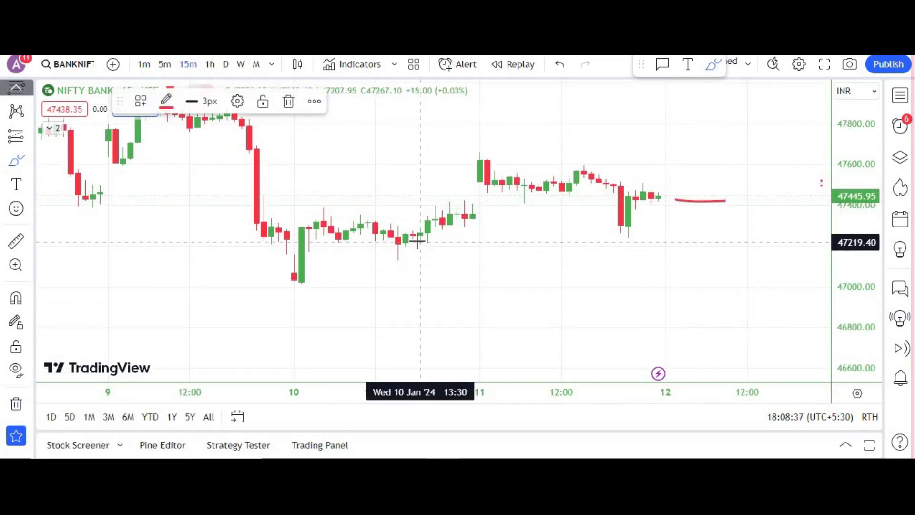
{"action": "left_click_drag", "start_coordinate": [422, 242], "coordinate": [829, 232]}
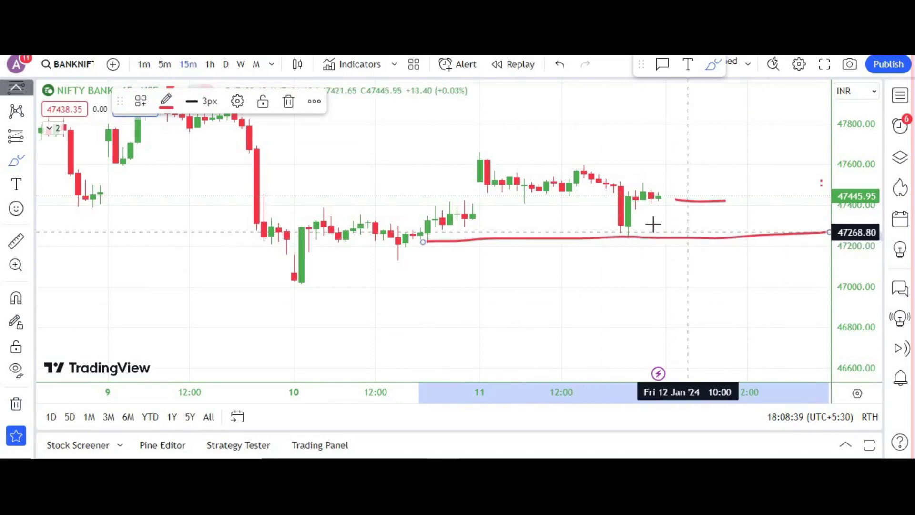
{"action": "mouse_move", "coordinate": [707, 248]}
{"action": "left_mouse_down"}
{"action": "mouse_move", "coordinate": [665, 220]}
{"action": "mouse_move", "coordinate": [696, 281]}
{"action": "mouse_move", "coordinate": [717, 273]}
{"action": "left_mouse_up"}
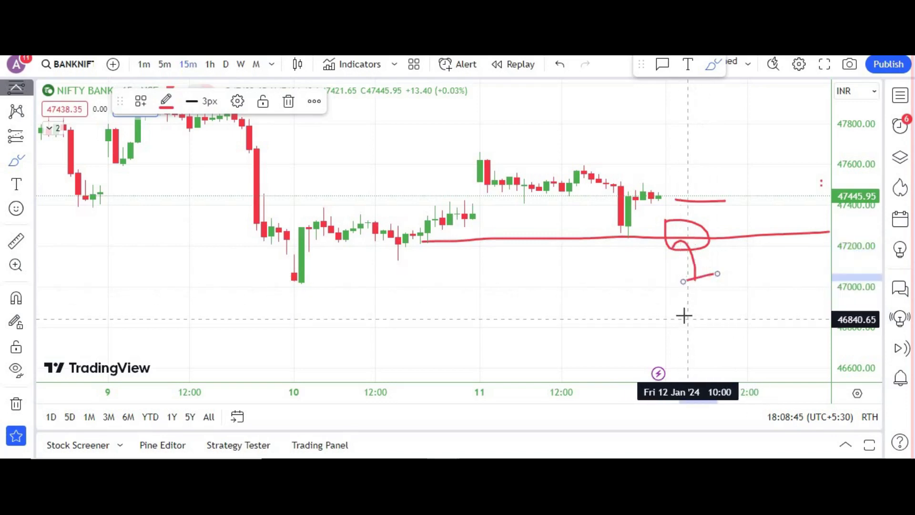
Brush a short downside target mark at about 46,860 on 12 January and a short resistance mark at about 47,870 on 9 January
{"action": "left_click_drag", "start_coordinate": [687, 312], "coordinate": [718, 315]}
{"action": "scroll", "coordinate": [728, 305], "scroll_direction": "up", "scroll_amount": 1}
{"action": "scroll", "coordinate": [727, 303], "scroll_direction": "down", "scroll_amount": 2}
{"action": "scroll", "coordinate": [728, 301], "scroll_direction": "down", "scroll_amount": 1}
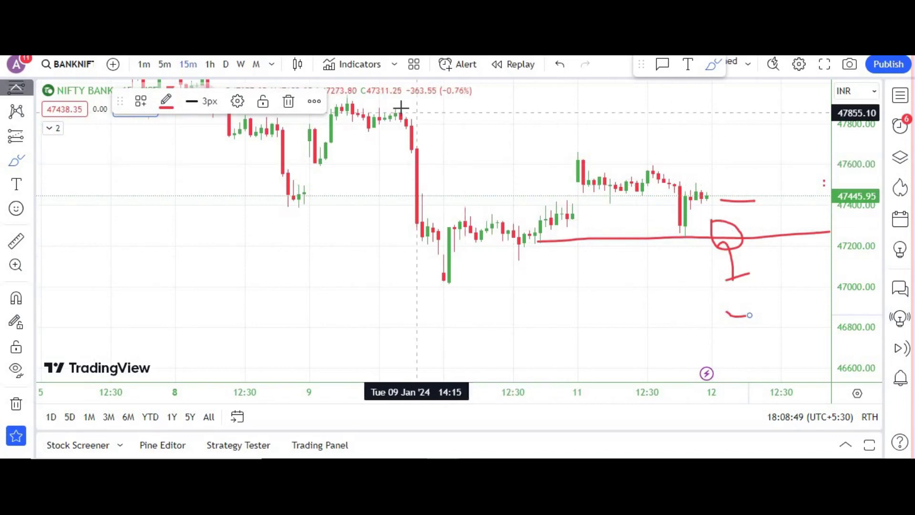
{"action": "left_click_drag", "start_coordinate": [434, 107], "coordinate": [400, 111]}
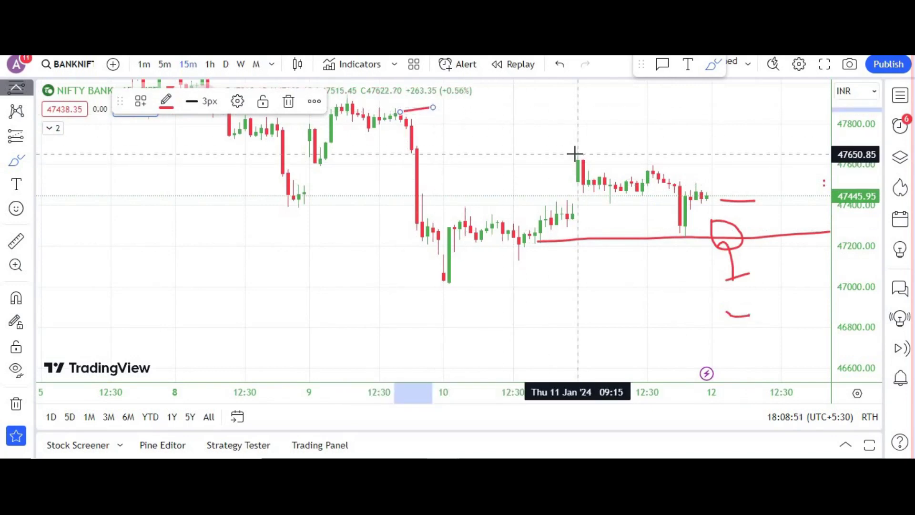
Brush a resistance line at about 47,650 from 11 January into 12 January and a line at about 47,500 curving up to it
{"action": "left_click_drag", "start_coordinate": [586, 152], "coordinate": [722, 157]}
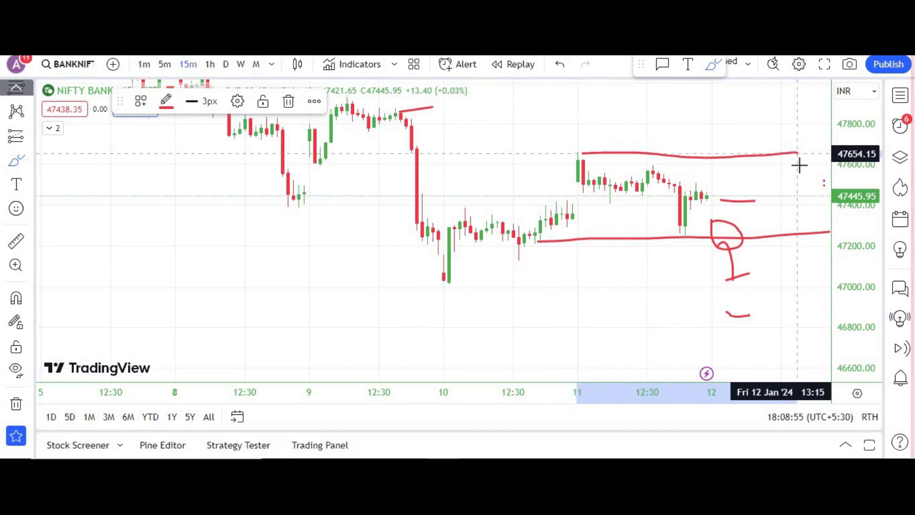
{"action": "mouse_move", "coordinate": [677, 185]}
{"action": "left_mouse_down"}
{"action": "mouse_move", "coordinate": [763, 185]}
{"action": "mouse_move", "coordinate": [809, 164]}
{"action": "mouse_move", "coordinate": [770, 170]}
{"action": "left_mouse_up"}
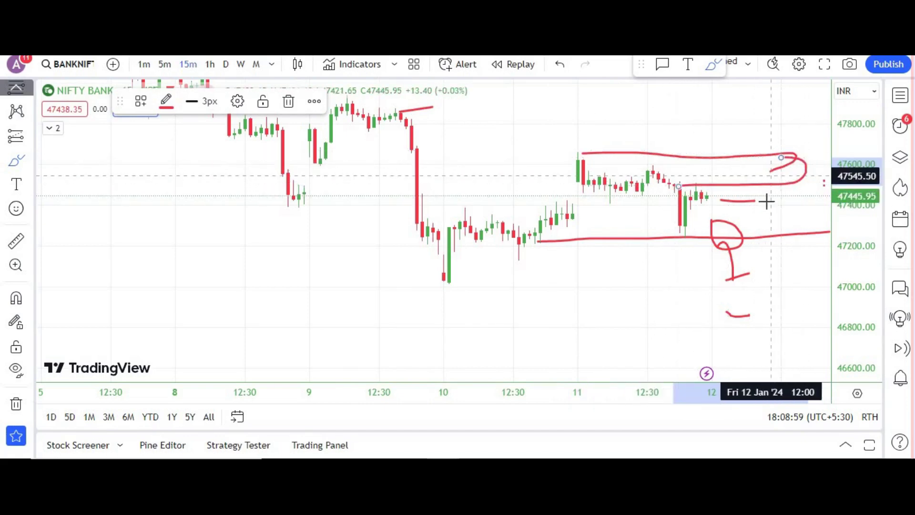
Sketch an upward breakout through the 47,650 line to about 47,900 and brush a long resistance line at about 47,950 from the 9 January high
{"action": "scroll", "coordinate": [763, 199], "scroll_direction": "up", "scroll_amount": 2}
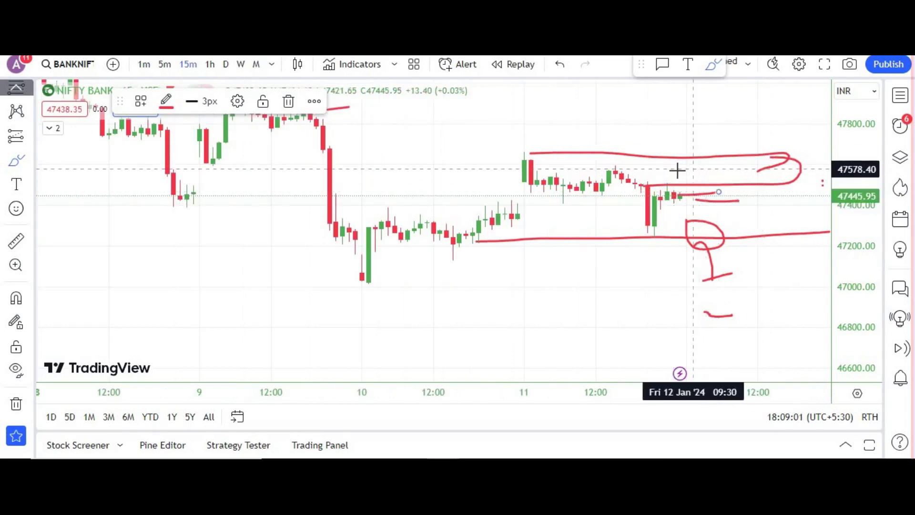
{"action": "mouse_move", "coordinate": [693, 152]}
{"action": "left_mouse_down"}
{"action": "mouse_move", "coordinate": [694, 168]}
{"action": "mouse_move", "coordinate": [712, 169]}
{"action": "mouse_move", "coordinate": [693, 151]}
{"action": "mouse_move", "coordinate": [714, 143]}
{"action": "mouse_move", "coordinate": [733, 157]}
{"action": "mouse_move", "coordinate": [745, 124]}
{"action": "mouse_move", "coordinate": [771, 101]}
{"action": "left_mouse_up"}
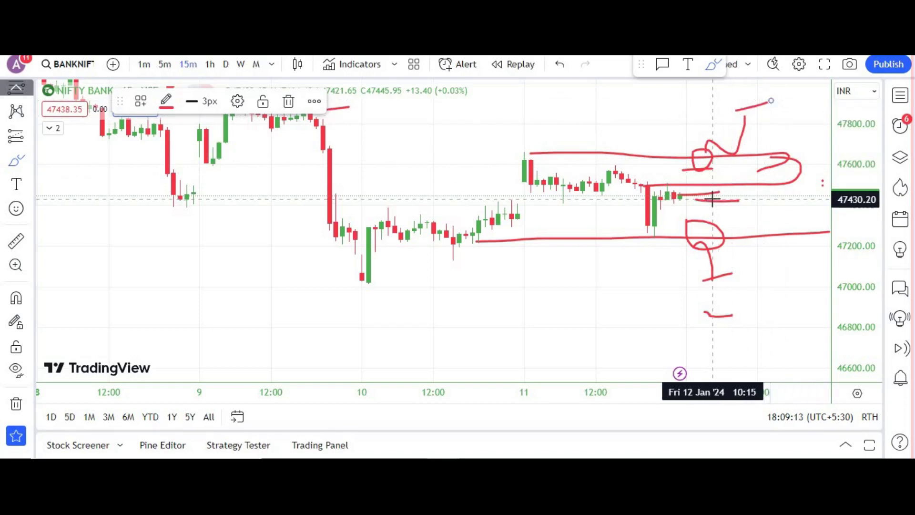
{"action": "scroll", "coordinate": [710, 195], "scroll_direction": "down", "scroll_amount": 5}
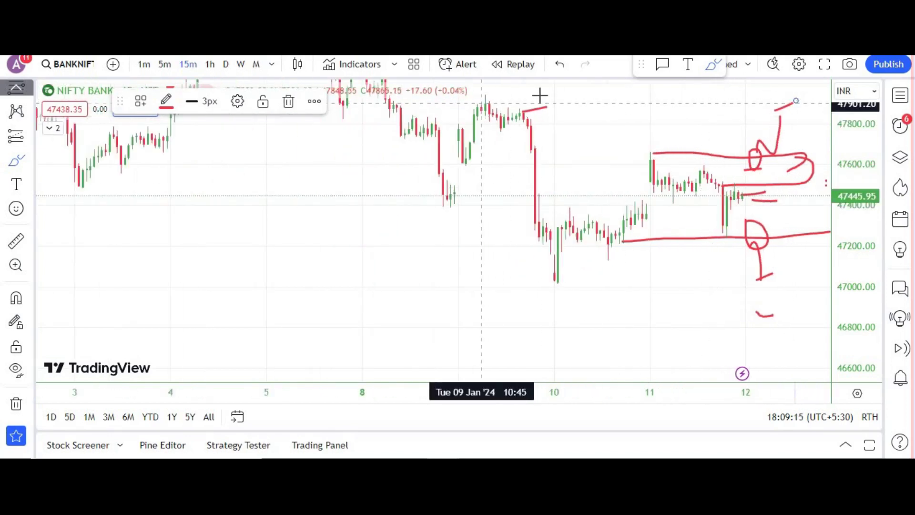
{"action": "left_click_drag", "start_coordinate": [772, 89], "coordinate": [797, 92]}
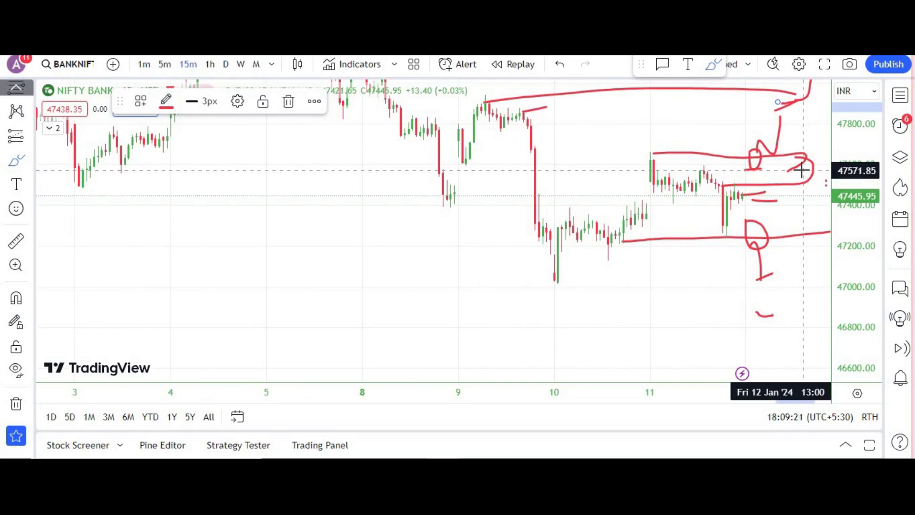
{"action": "scroll", "coordinate": [799, 168], "scroll_direction": "up", "scroll_amount": 4}
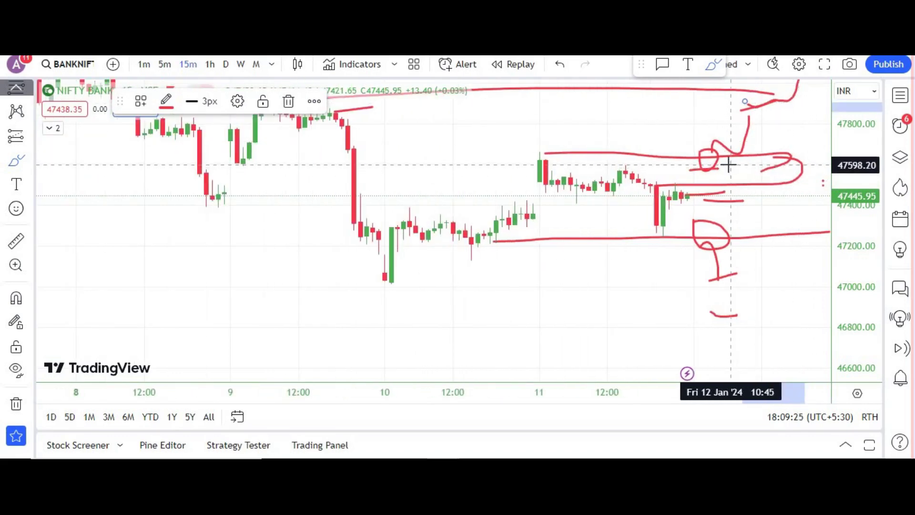
Trace the steep 9 January fall from about 47,790 to 47,150 and reinforce the downside target mark at about 46,860
{"action": "scroll", "coordinate": [729, 166], "scroll_direction": "down", "scroll_amount": 3}
{"action": "scroll", "coordinate": [728, 164], "scroll_direction": "up", "scroll_amount": 1}
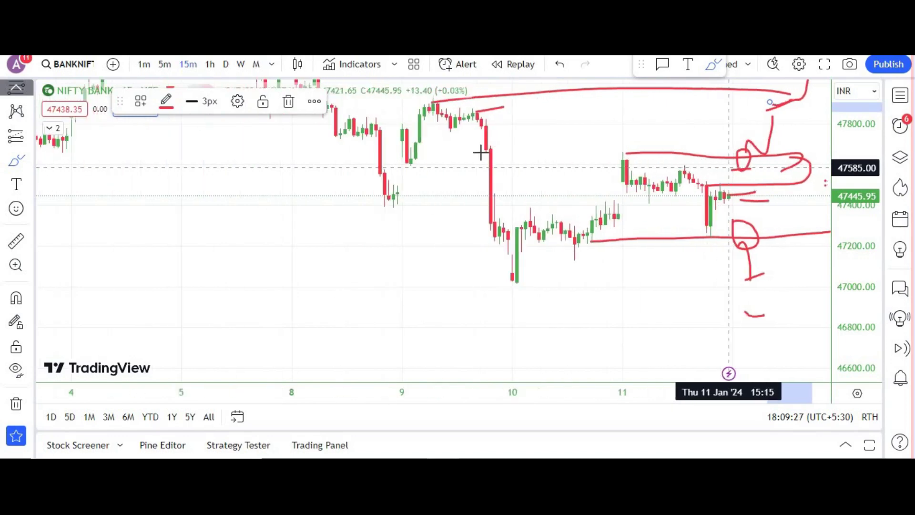
{"action": "left_click_drag", "start_coordinate": [482, 125], "coordinate": [502, 256]}
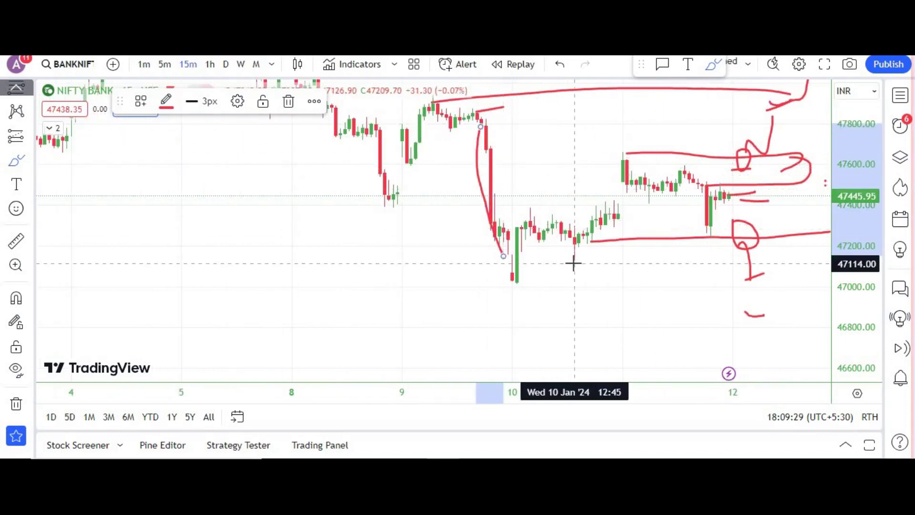
{"action": "scroll", "coordinate": [573, 261], "scroll_direction": "down", "scroll_amount": 2}
{"action": "scroll", "coordinate": [633, 313], "scroll_direction": "up", "scroll_amount": 5}
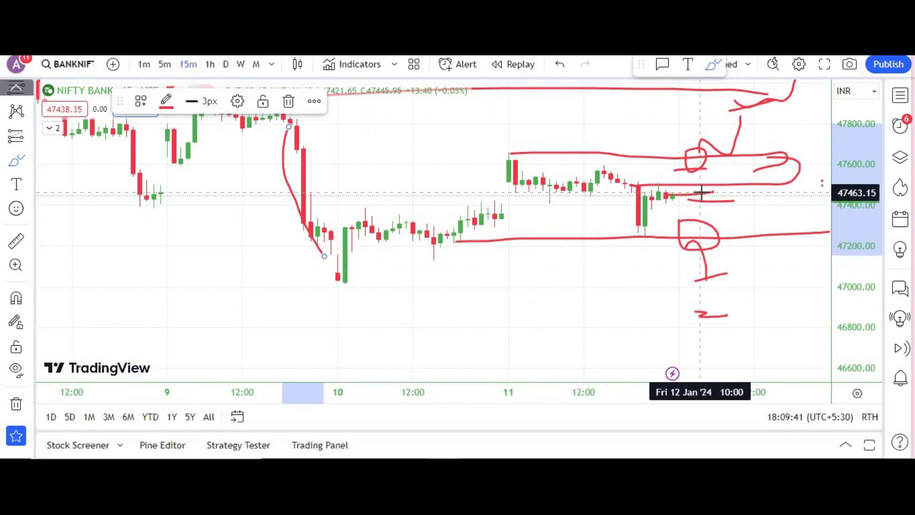
Circle the 10 January consolidation candles and outline the 11 January trading range freehand
{"action": "mouse_move", "coordinate": [324, 218]}
{"action": "left_mouse_down"}
{"action": "mouse_move", "coordinate": [408, 204]}
{"action": "mouse_move", "coordinate": [527, 237]}
{"action": "mouse_move", "coordinate": [516, 250]}
{"action": "left_mouse_up"}
{"action": "mouse_move", "coordinate": [395, 287]}
{"action": "left_mouse_down"}
{"action": "mouse_move", "coordinate": [341, 289]}
{"action": "mouse_move", "coordinate": [325, 210]}
{"action": "left_mouse_up"}
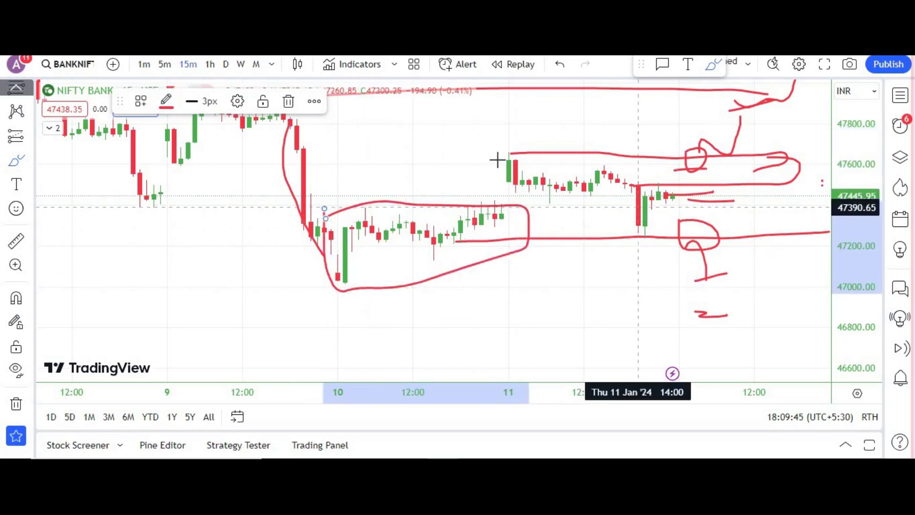
{"action": "mouse_move", "coordinate": [633, 164]}
{"action": "left_mouse_down"}
{"action": "mouse_move", "coordinate": [694, 164]}
{"action": "mouse_move", "coordinate": [608, 233]}
{"action": "mouse_move", "coordinate": [481, 169]}
{"action": "mouse_move", "coordinate": [659, 195]}
{"action": "left_mouse_up"}
{"action": "scroll", "coordinate": [659, 196], "scroll_direction": "up", "scroll_amount": 2}
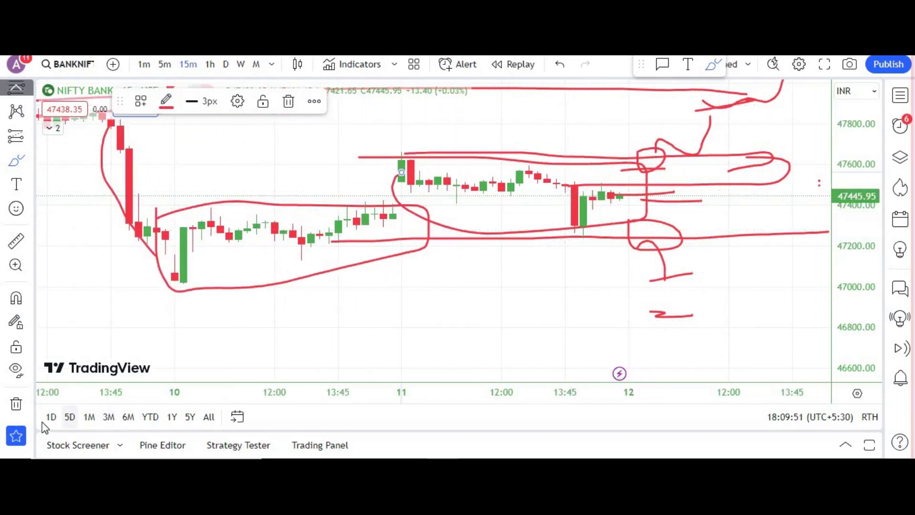
Remove all drawings and sketch two freehand boxes on 12 January, above and below about 47,450, each containing a zigzag price path
{"action": "left_click", "coordinate": [14, 408]}
{"action": "left_click", "coordinate": [62, 400]}
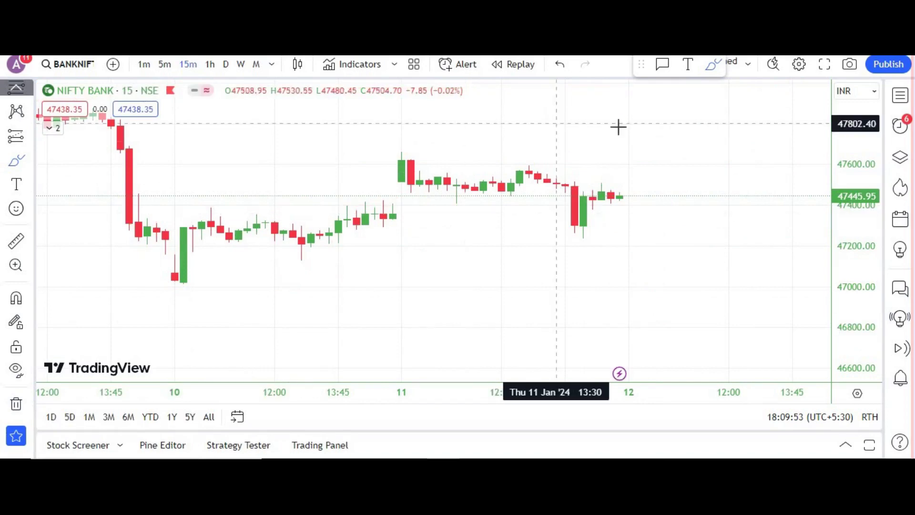
{"action": "mouse_move", "coordinate": [634, 121]}
{"action": "left_mouse_down"}
{"action": "mouse_move", "coordinate": [791, 121]}
{"action": "mouse_move", "coordinate": [796, 185]}
{"action": "mouse_move", "coordinate": [633, 187]}
{"action": "mouse_move", "coordinate": [620, 115]}
{"action": "left_mouse_up"}
{"action": "mouse_move", "coordinate": [621, 153]}
{"action": "left_mouse_down"}
{"action": "mouse_move", "coordinate": [639, 122]}
{"action": "mouse_move", "coordinate": [801, 131]}
{"action": "left_mouse_up"}
{"action": "mouse_move", "coordinate": [732, 186]}
{"action": "left_mouse_down"}
{"action": "mouse_move", "coordinate": [828, 169]}
{"action": "mouse_move", "coordinate": [827, 275]}
{"action": "left_mouse_up"}
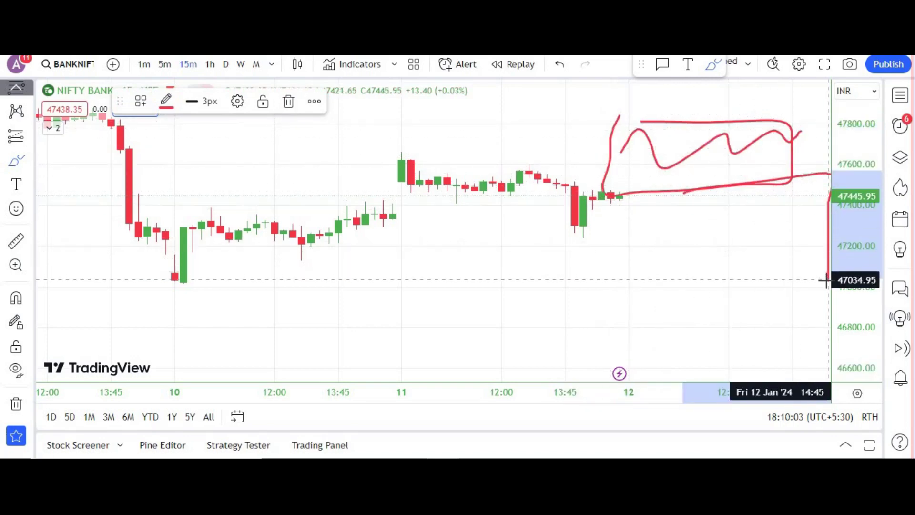
{"action": "mouse_move", "coordinate": [650, 290]}
{"action": "left_mouse_down"}
{"action": "mouse_move", "coordinate": [602, 180]}
{"action": "mouse_move", "coordinate": [717, 245]}
{"action": "mouse_move", "coordinate": [782, 236]}
{"action": "mouse_move", "coordinate": [783, 260]}
{"action": "left_mouse_up"}
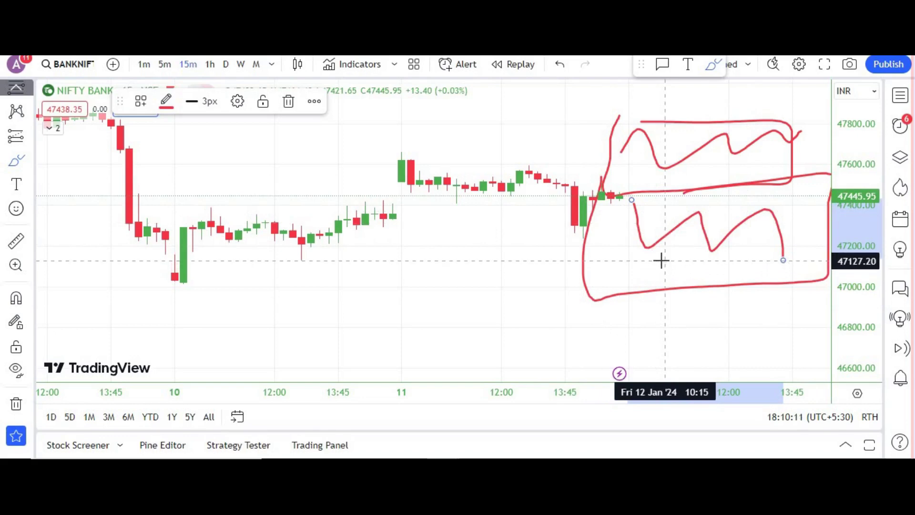
Brush a short rising line above the upper box and another along the lower box's bottom edge at about 46,960
{"action": "left_click", "coordinate": [901, 97]}
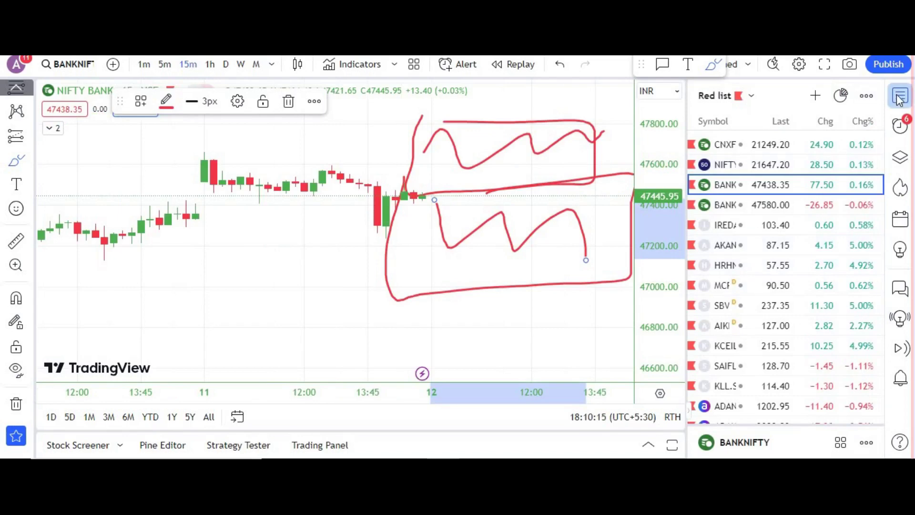
{"action": "left_click", "coordinate": [899, 98]}
{"action": "left_click_drag", "start_coordinate": [584, 104], "coordinate": [739, 71]}
{"action": "left_click_drag", "start_coordinate": [693, 288], "coordinate": [622, 301]}
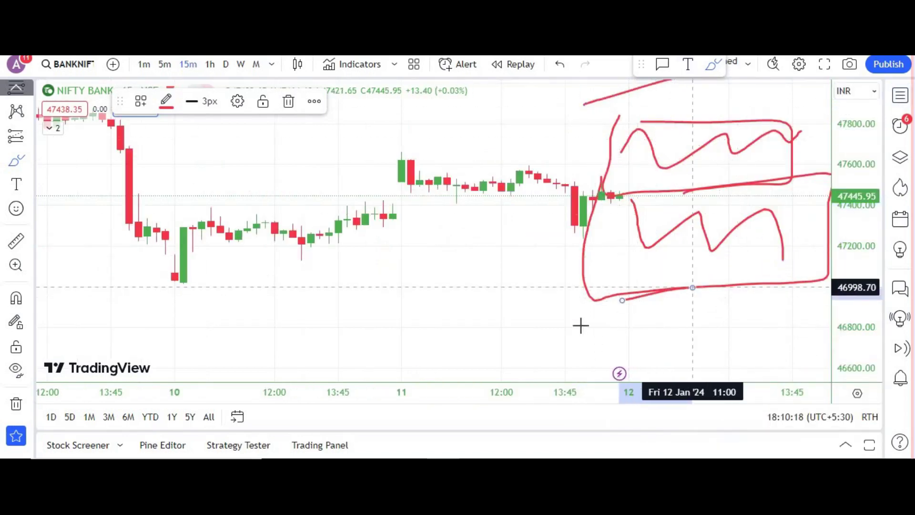
Remove all drawings, brush an oval resistance zone between about 47,800 and 47,960, and sketch a fall from it to about 47,500
{"action": "left_click", "coordinate": [16, 404]}
{"action": "left_click", "coordinate": [76, 399]}
{"action": "scroll", "coordinate": [572, 267], "scroll_direction": "down", "scroll_amount": 3}
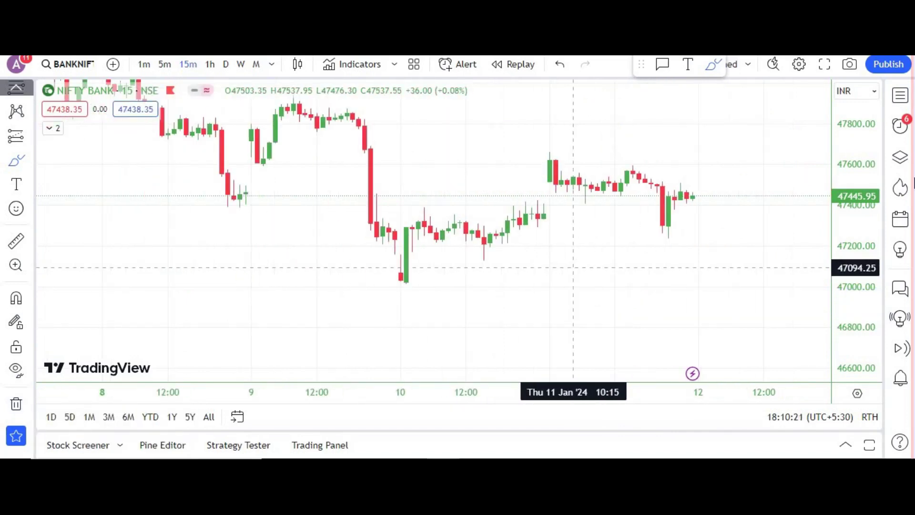
{"action": "left_click_drag", "start_coordinate": [846, 139], "coordinate": [847, 158]}
{"action": "mouse_move", "coordinate": [652, 122]}
{"action": "left_mouse_down"}
{"action": "mouse_move", "coordinate": [762, 125]}
{"action": "mouse_move", "coordinate": [708, 143]}
{"action": "mouse_move", "coordinate": [638, 138]}
{"action": "mouse_move", "coordinate": [646, 123]}
{"action": "left_mouse_up"}
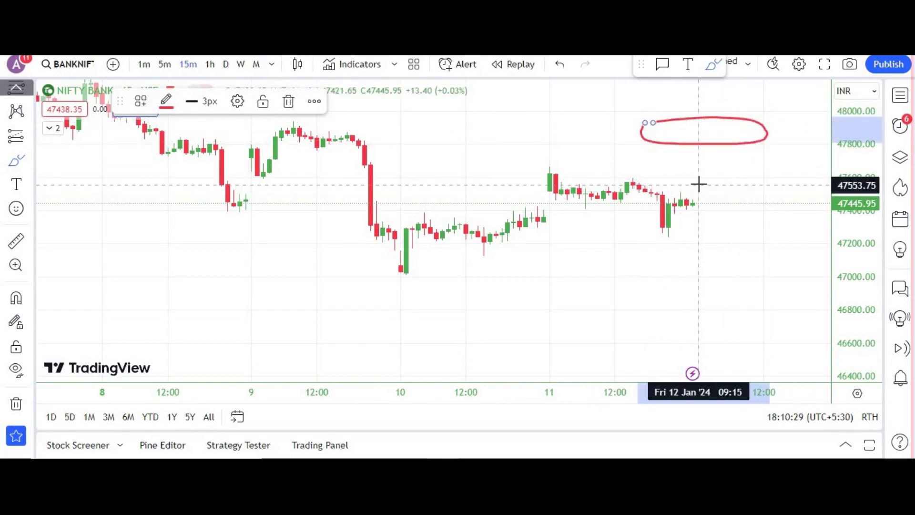
{"action": "left_click_drag", "start_coordinate": [700, 144], "coordinate": [734, 192]}
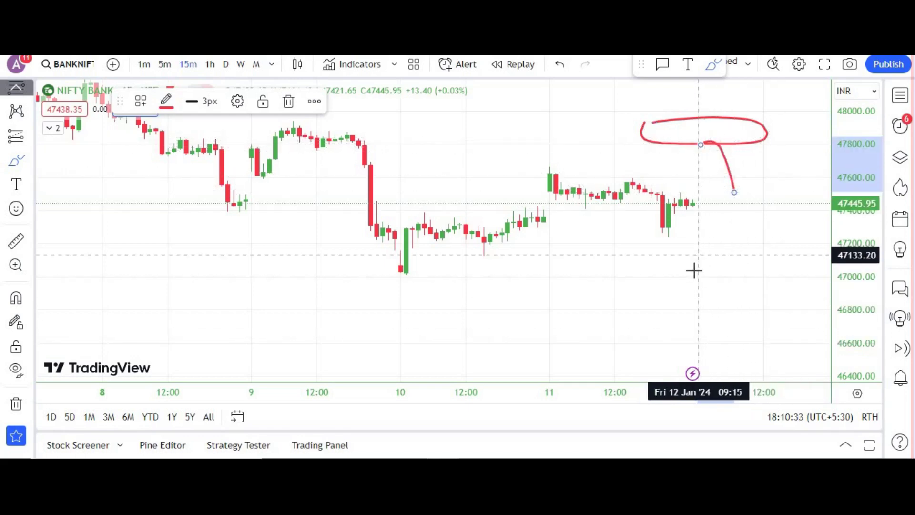
Brush a short line at about 47,150 and a support line from about 46,900 to 47,060, and sketch a zigzag breakdown to about 46,550
{"action": "left_click_drag", "start_coordinate": [696, 250], "coordinate": [740, 250]}
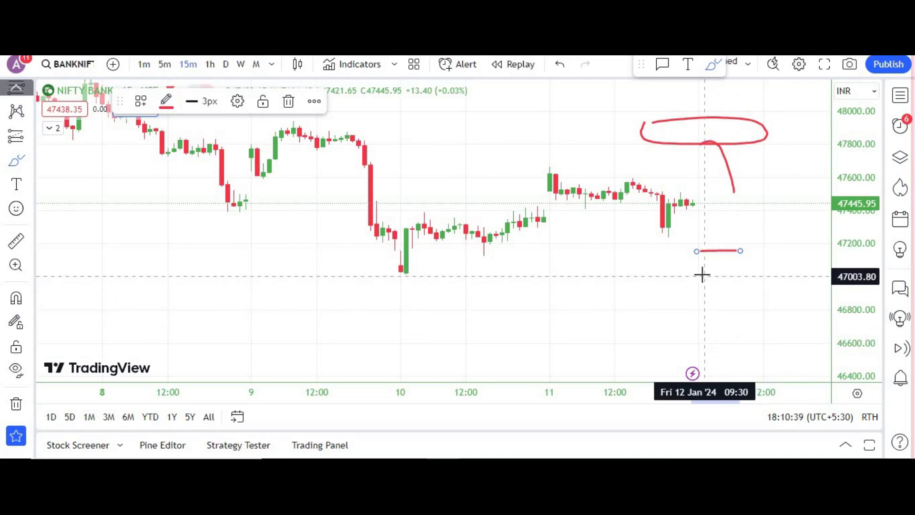
{"action": "left_click_drag", "start_coordinate": [795, 267], "coordinate": [405, 292]}
{"action": "mouse_move", "coordinate": [716, 251]}
{"action": "left_mouse_down"}
{"action": "mouse_move", "coordinate": [715, 276]}
{"action": "mouse_move", "coordinate": [758, 262]}
{"action": "mouse_move", "coordinate": [793, 352]}
{"action": "left_mouse_up"}
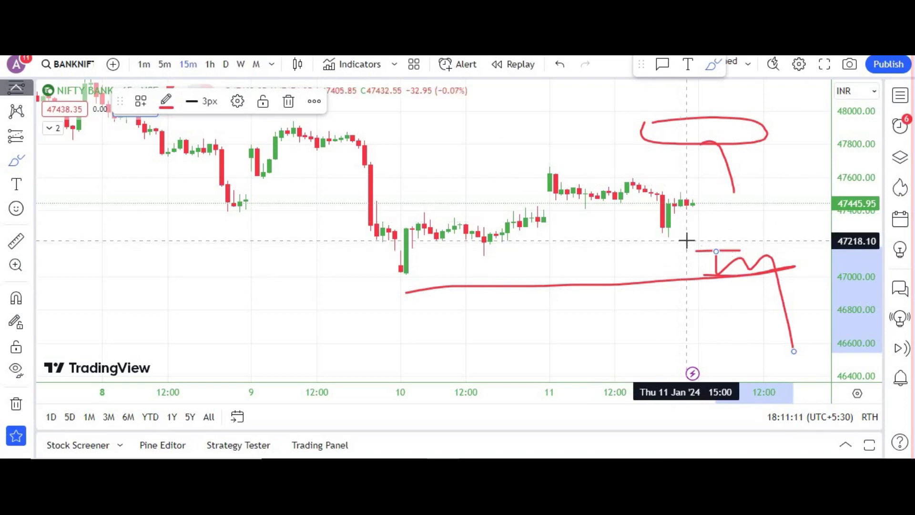
Switch the chart to the NIFTY index and remove all of its drawings
{"action": "left_click", "coordinate": [900, 96]}
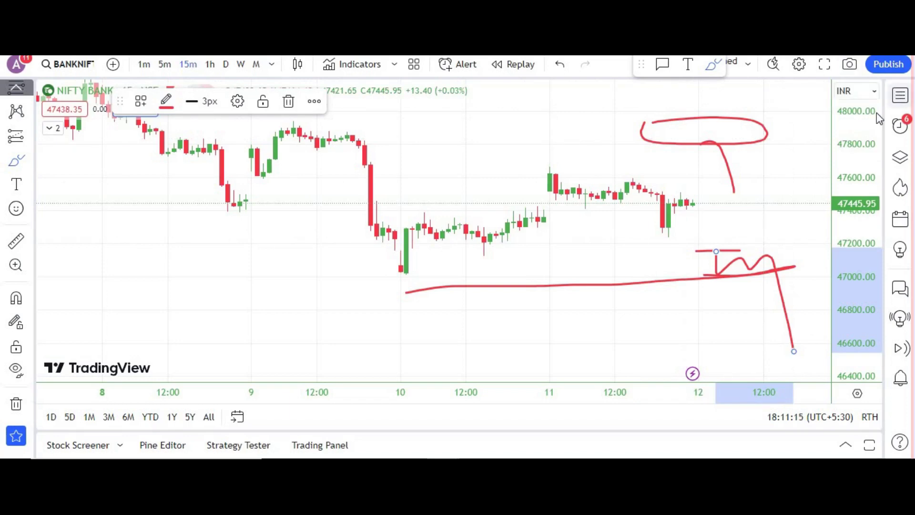
{"action": "left_click", "coordinate": [747, 164]}
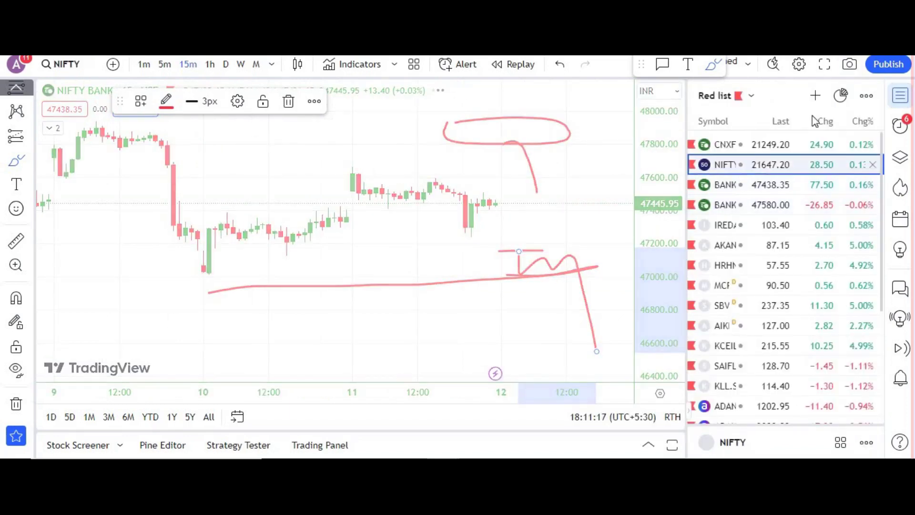
{"action": "left_click", "coordinate": [900, 96]}
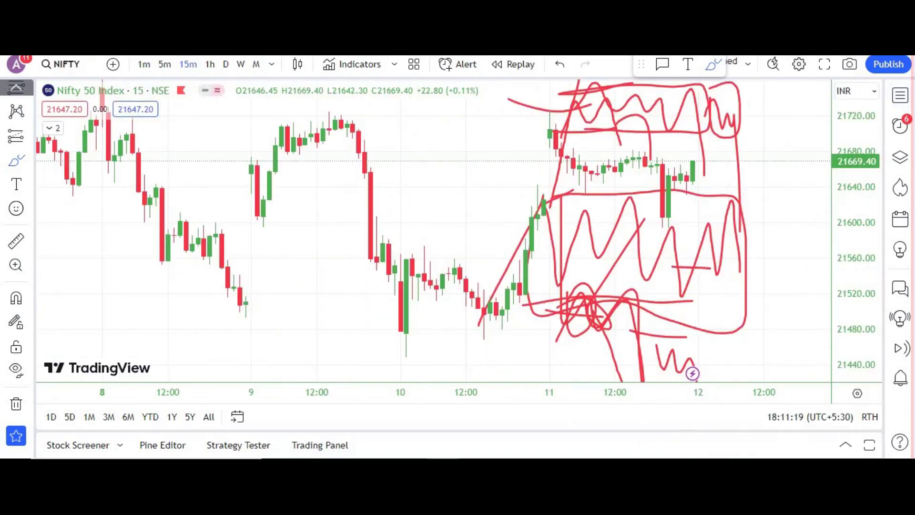
{"action": "left_click", "coordinate": [16, 405]}
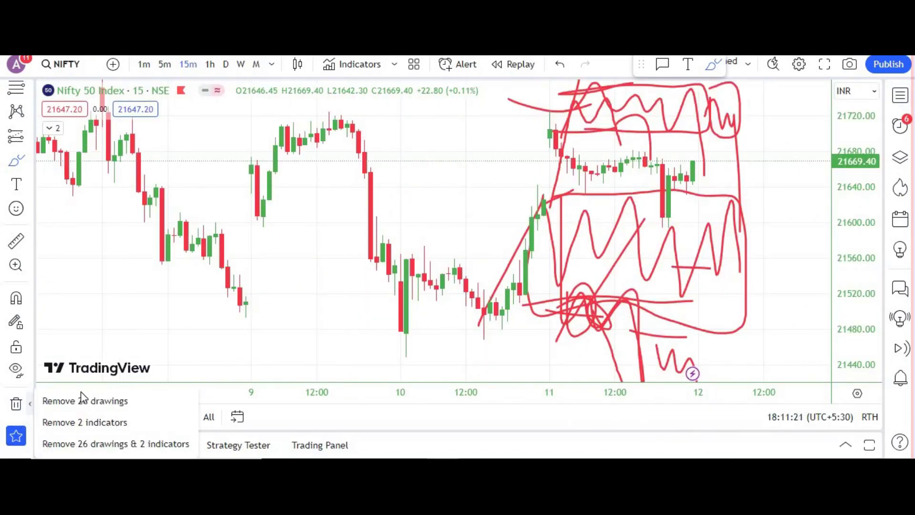
{"action": "left_click", "coordinate": [81, 400]}
{"action": "scroll", "coordinate": [558, 175], "scroll_direction": "down", "scroll_amount": 1}
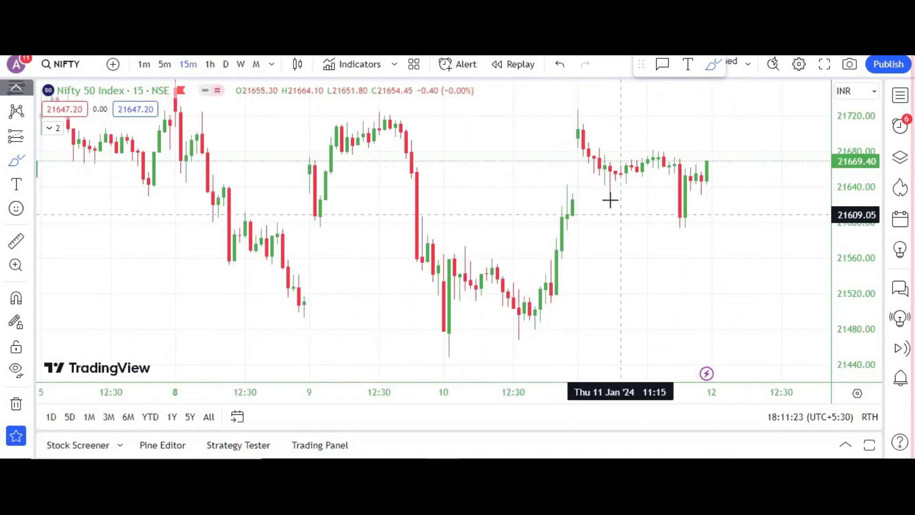
Brush a doubled resistance line at about 21,710 from 9 January into 12 January and set the chart to the 5-minute interval
{"action": "mouse_move", "coordinate": [394, 122]}
{"action": "left_mouse_down"}
{"action": "mouse_move", "coordinate": [774, 112]}
{"action": "mouse_move", "coordinate": [729, 125]}
{"action": "mouse_move", "coordinate": [610, 126]}
{"action": "left_mouse_up"}
{"action": "left_click_drag", "start_coordinate": [521, 125], "coordinate": [363, 127]}
{"action": "left_click", "coordinate": [164, 67]}
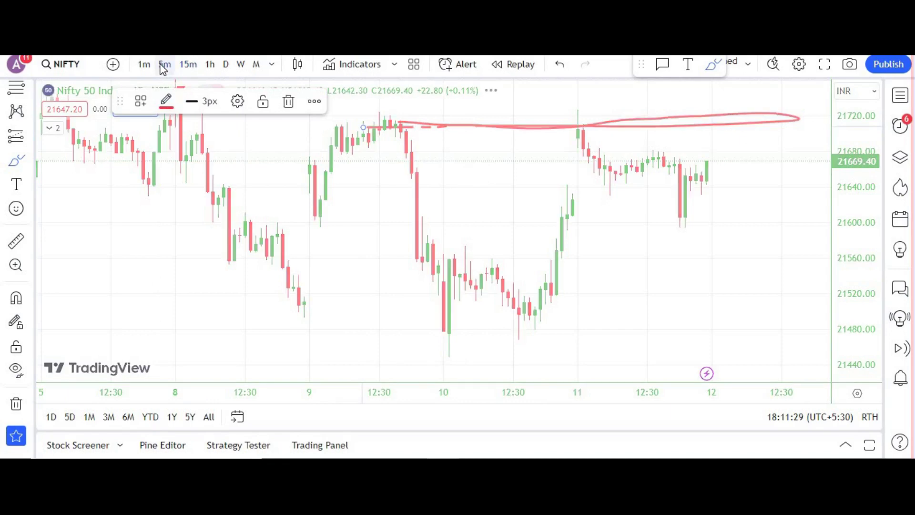
{"action": "scroll", "coordinate": [441, 196], "scroll_direction": "down", "scroll_amount": 2}
{"action": "scroll", "coordinate": [446, 191], "scroll_direction": "down", "scroll_amount": 1}
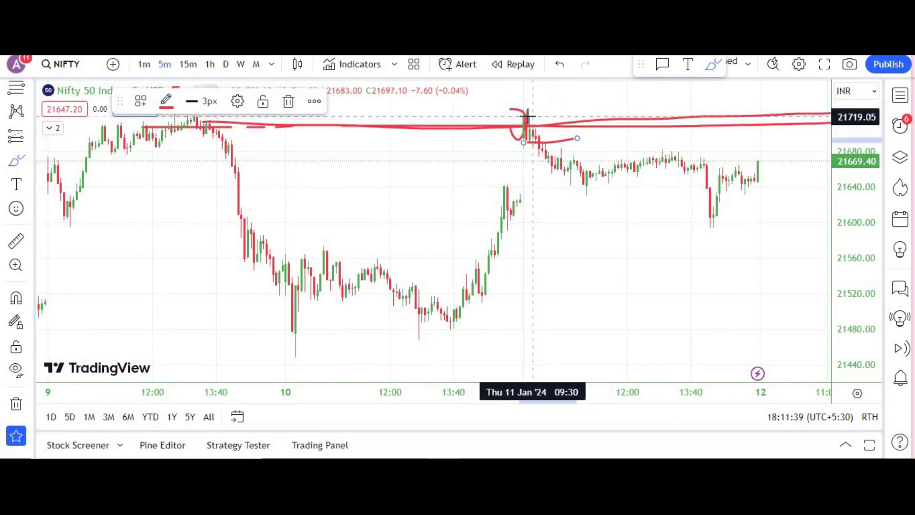
Trace the 11 January dip and recovery, and brush range lines at about 21,675 above and about 21,645 below the candles
{"action": "mouse_move", "coordinate": [544, 143]}
{"action": "left_mouse_down"}
{"action": "mouse_move", "coordinate": [593, 190]}
{"action": "mouse_move", "coordinate": [668, 166]}
{"action": "left_mouse_up"}
{"action": "left_click_drag", "start_coordinate": [557, 165], "coordinate": [694, 150]}
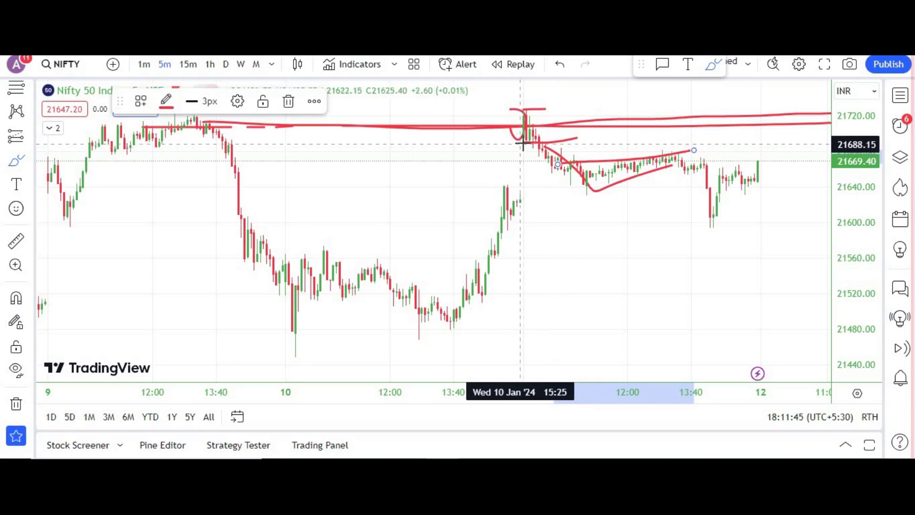
{"action": "left_click", "coordinate": [545, 140]}
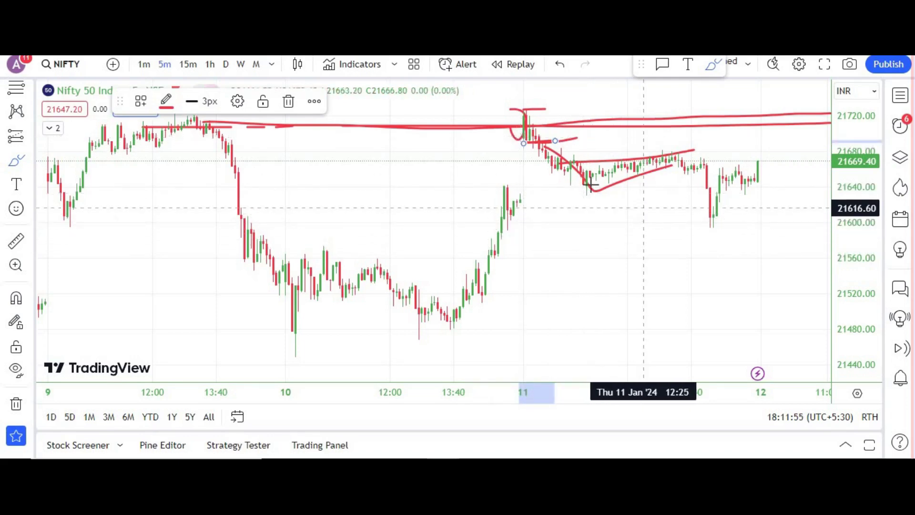
{"action": "left_click_drag", "start_coordinate": [572, 187], "coordinate": [714, 177]}
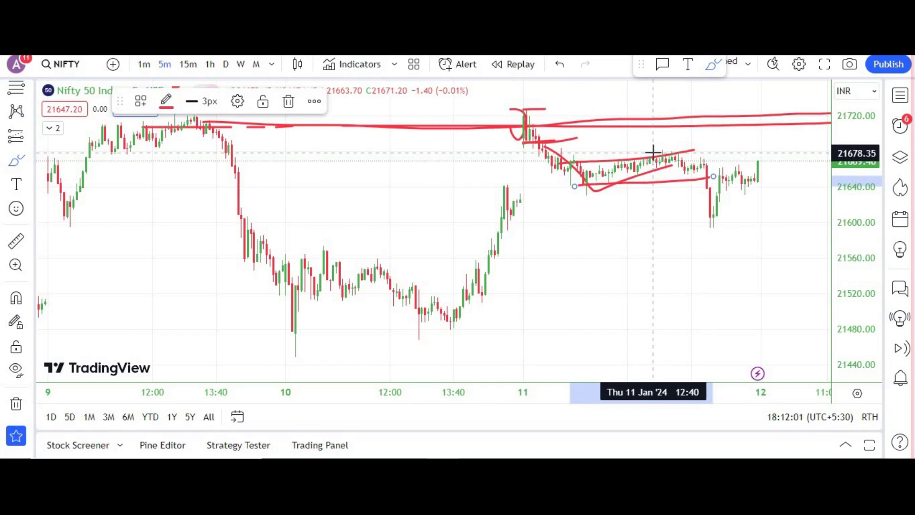
{"action": "left_click_drag", "start_coordinate": [555, 164], "coordinate": [716, 148]}
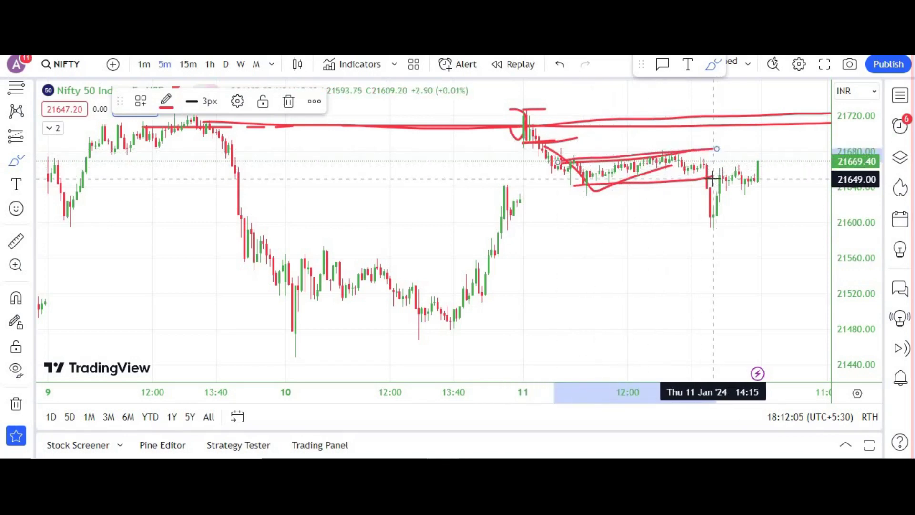
Trace the 11 January waves inside the range, circle the afternoon breakdown, and brush a doubled support line at the low, about 21,597
{"action": "scroll", "coordinate": [667, 191], "scroll_direction": "up", "scroll_amount": 1}
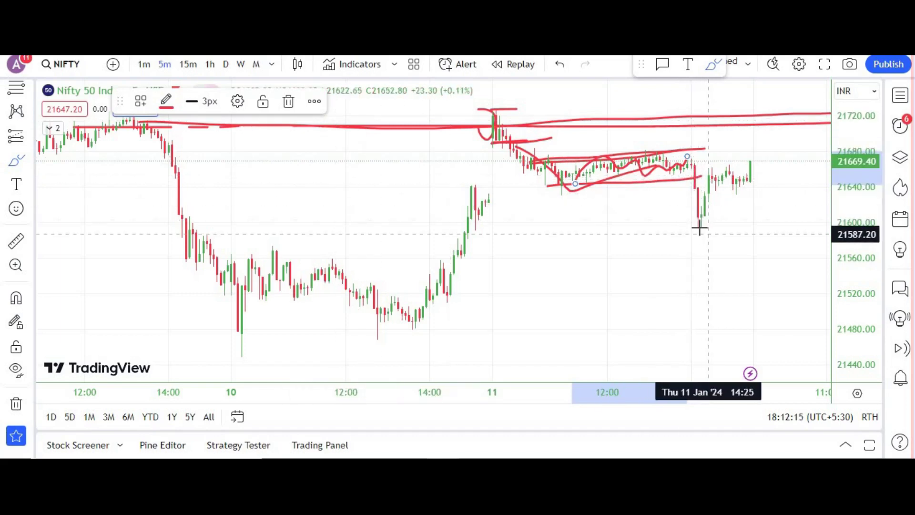
{"action": "left_click_drag", "start_coordinate": [697, 225], "coordinate": [760, 227]}
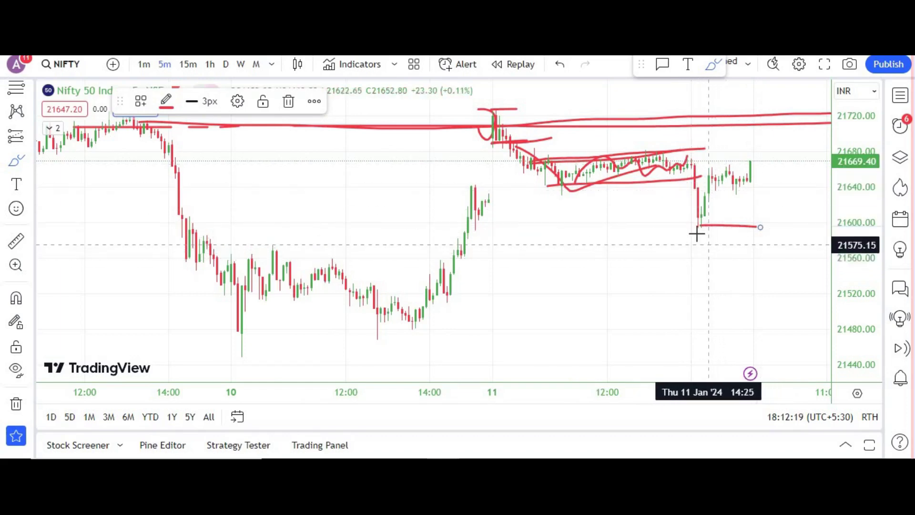
{"action": "mouse_move", "coordinate": [689, 165]}
{"action": "left_mouse_down"}
{"action": "mouse_move", "coordinate": [704, 171]}
{"action": "mouse_move", "coordinate": [695, 183]}
{"action": "left_mouse_up"}
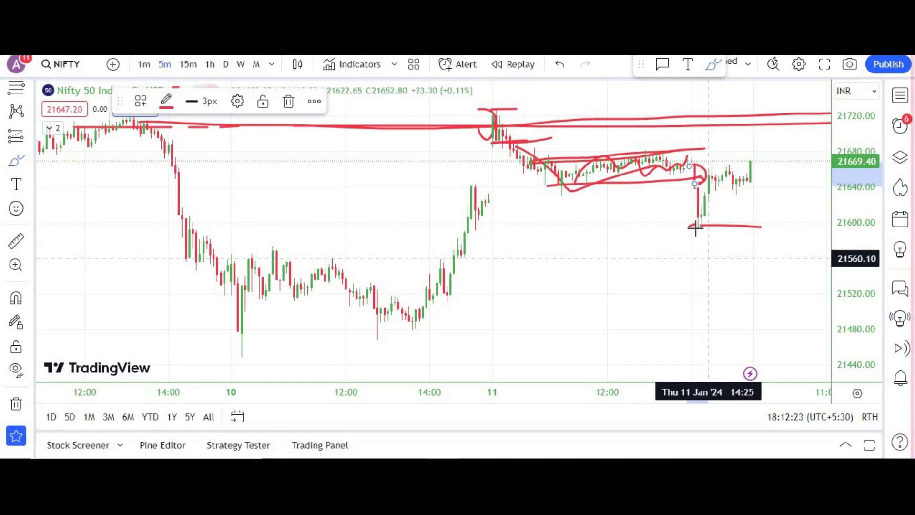
{"action": "left_click", "coordinate": [737, 226]}
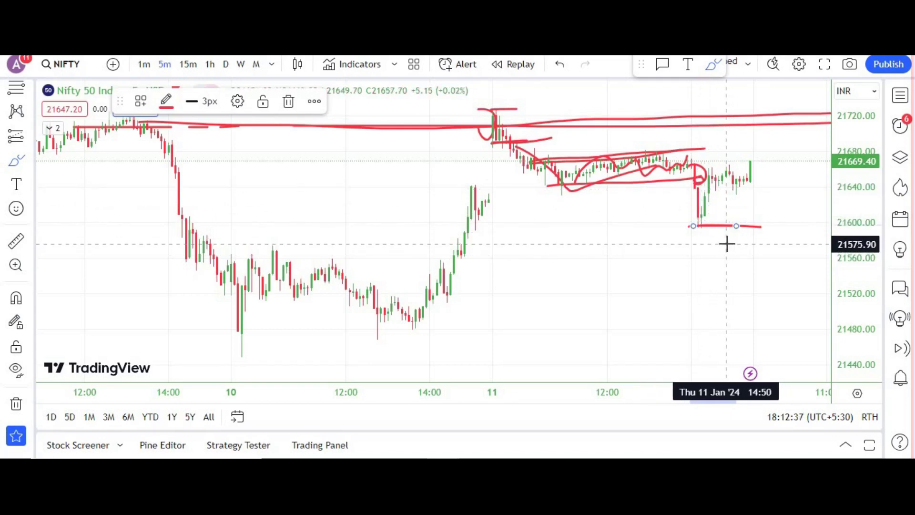
Trace the rebound from the 11 January low to a short line at about 21,672, and extend the range's upper line to about 21,693
{"action": "scroll", "coordinate": [733, 242], "scroll_direction": "up", "scroll_amount": 2}
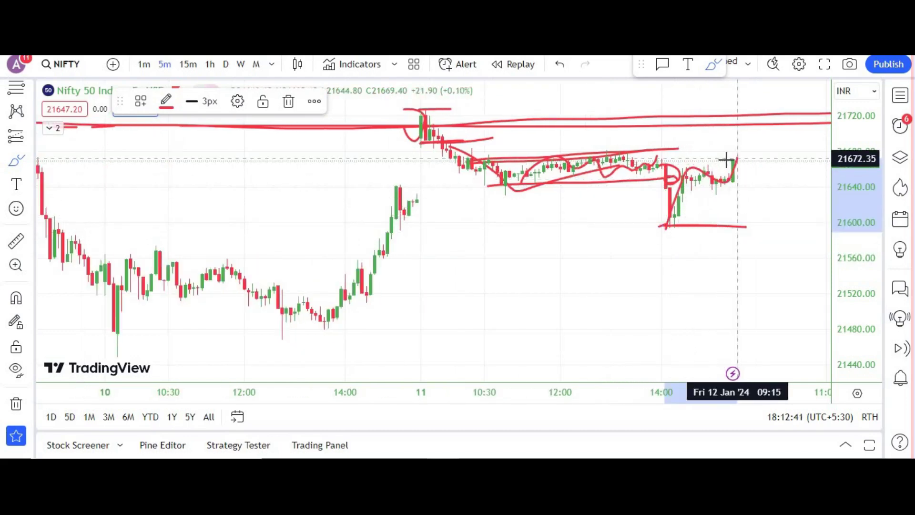
{"action": "left_click_drag", "start_coordinate": [724, 160], "coordinate": [741, 158]}
{"action": "scroll", "coordinate": [744, 225], "scroll_direction": "up", "scroll_amount": 1}
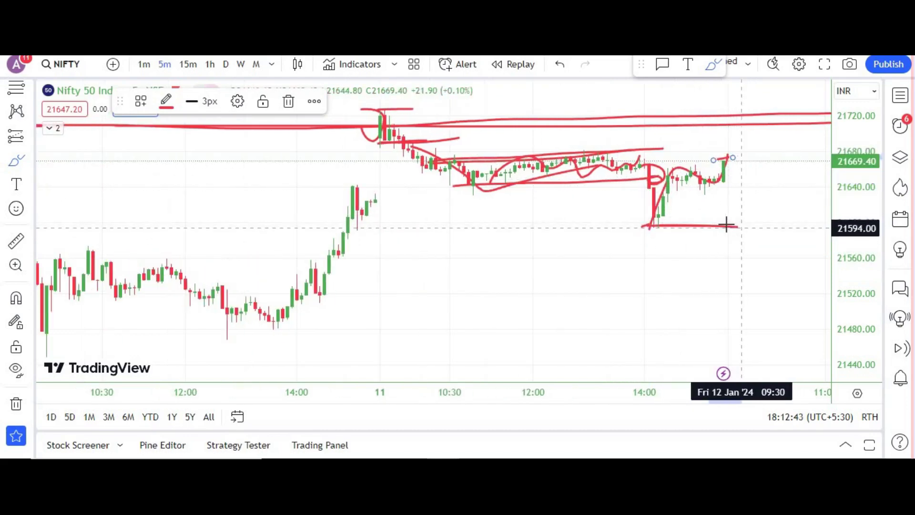
{"action": "scroll", "coordinate": [726, 224], "scroll_direction": "up", "scroll_amount": 1}
{"action": "left_click_drag", "start_coordinate": [628, 150], "coordinate": [774, 139]}
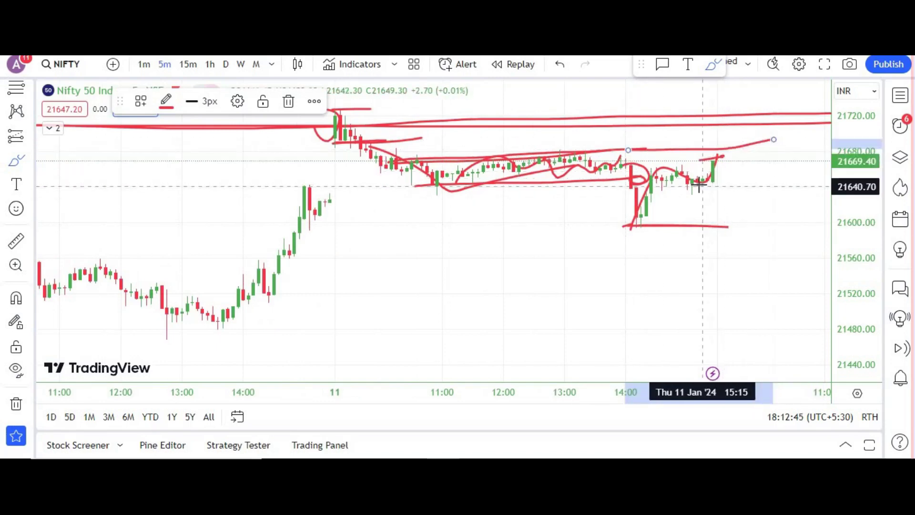
Brush a circled support line at about 21,645 into 12 January and sketch a drop below it to target lines at about 21,593 and 21,575
{"action": "mouse_move", "coordinate": [723, 163]}
{"action": "left_mouse_down"}
{"action": "mouse_move", "coordinate": [732, 194]}
{"action": "mouse_move", "coordinate": [727, 174]}
{"action": "left_mouse_up"}
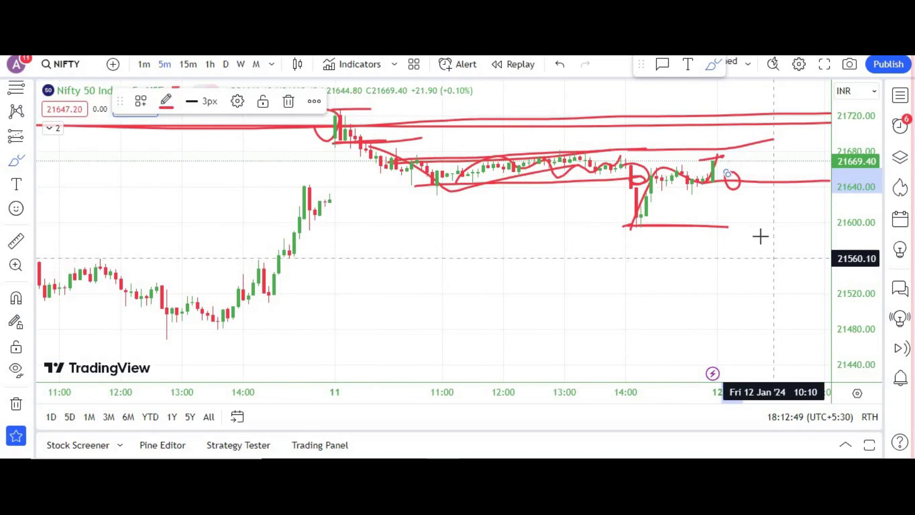
{"action": "mouse_move", "coordinate": [742, 191]}
{"action": "left_mouse_down"}
{"action": "mouse_move", "coordinate": [746, 231]}
{"action": "mouse_move", "coordinate": [737, 229]}
{"action": "mouse_move", "coordinate": [745, 230]}
{"action": "left_mouse_up"}
{"action": "left_click_drag", "start_coordinate": [796, 248], "coordinate": [799, 245]}
{"action": "scroll", "coordinate": [744, 291], "scroll_direction": "down", "scroll_amount": 1}
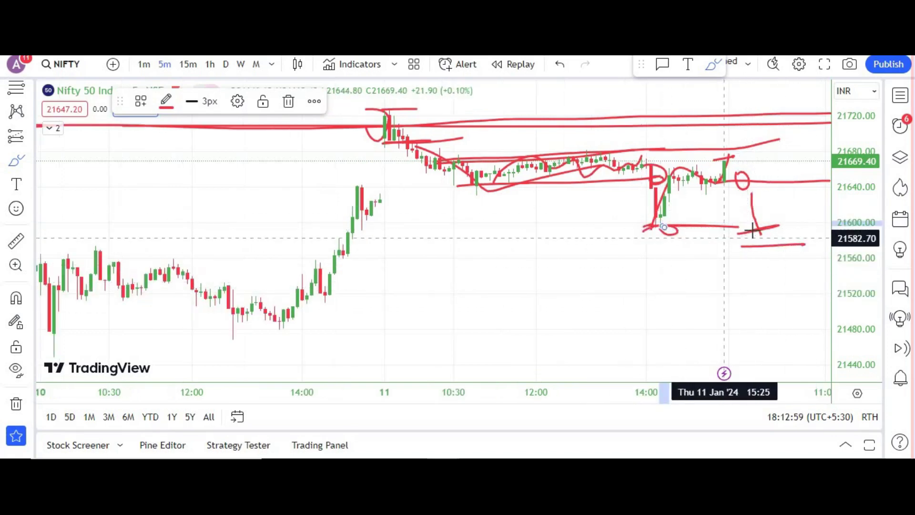
Extend the projected drop to target lines at about 21,543 and brush a doubled line at about 21,635 just under the support line
{"action": "mouse_move", "coordinate": [753, 242]}
{"action": "left_mouse_down"}
{"action": "mouse_move", "coordinate": [755, 262]}
{"action": "mouse_move", "coordinate": [820, 268]}
{"action": "left_mouse_up"}
{"action": "left_click_drag", "start_coordinate": [700, 278], "coordinate": [754, 275]}
{"action": "scroll", "coordinate": [772, 263], "scroll_direction": "up", "scroll_amount": 3}
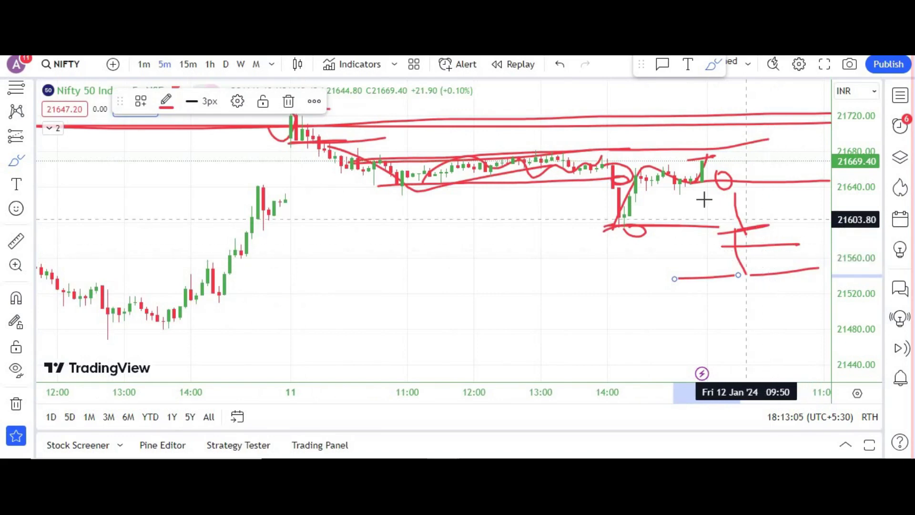
{"action": "left_click_drag", "start_coordinate": [699, 191], "coordinate": [755, 192]}
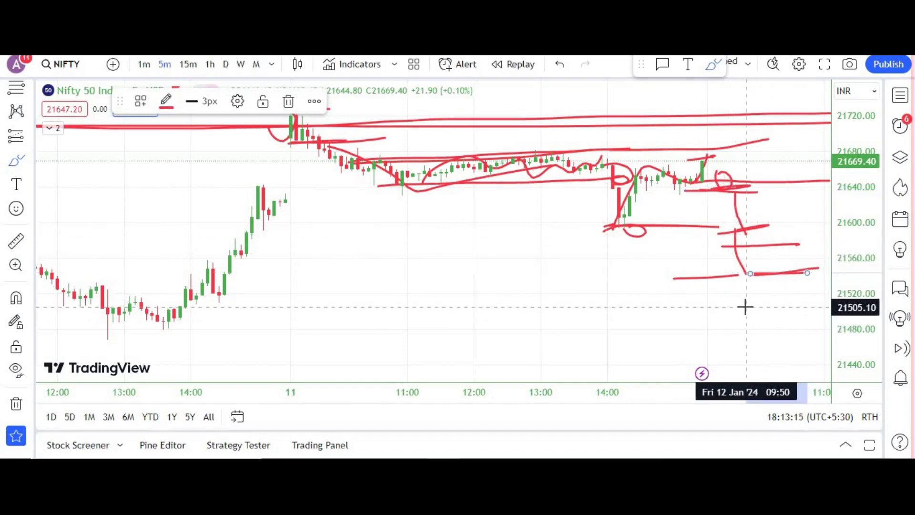
Sketch a W-shaped price path on 12 January that bottoms at about 21,550 and rebounds to about 21,685
{"action": "scroll", "coordinate": [745, 307], "scroll_direction": "down", "scroll_amount": 3}
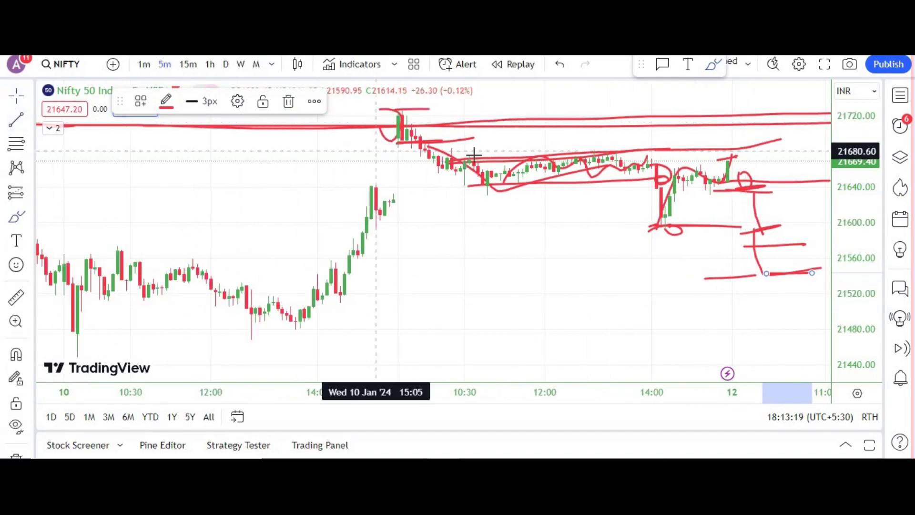
{"action": "left_click_drag", "start_coordinate": [469, 177], "coordinate": [454, 239]}
{"action": "scroll", "coordinate": [456, 231], "scroll_direction": "down", "scroll_amount": 5}
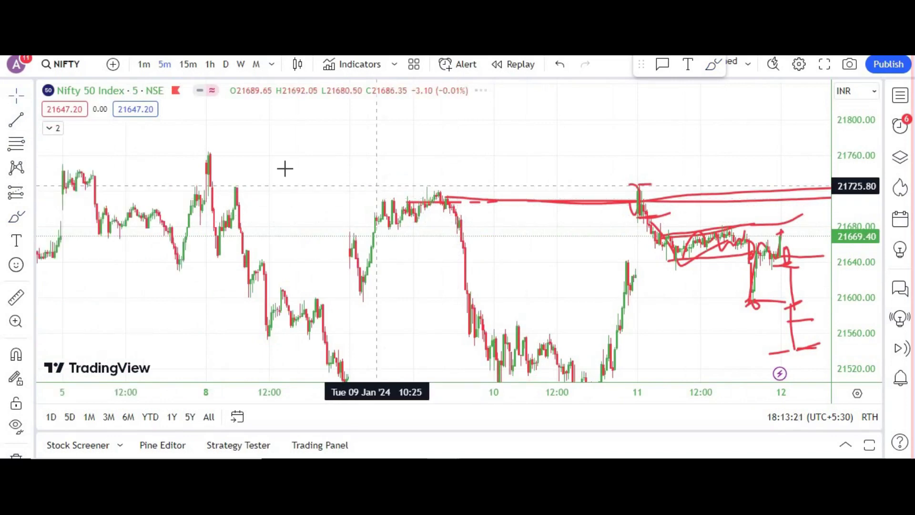
{"action": "left_click_drag", "start_coordinate": [419, 191], "coordinate": [306, 217]}
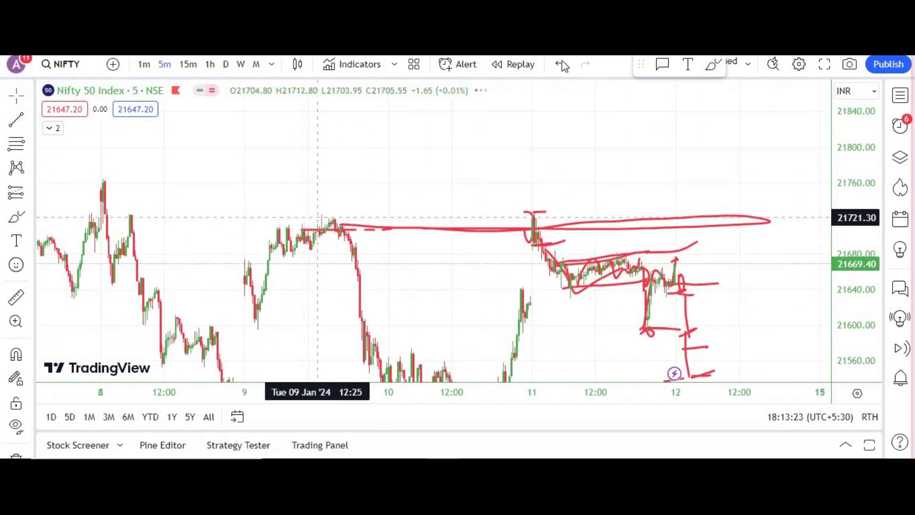
{"action": "left_click", "coordinate": [709, 68]}
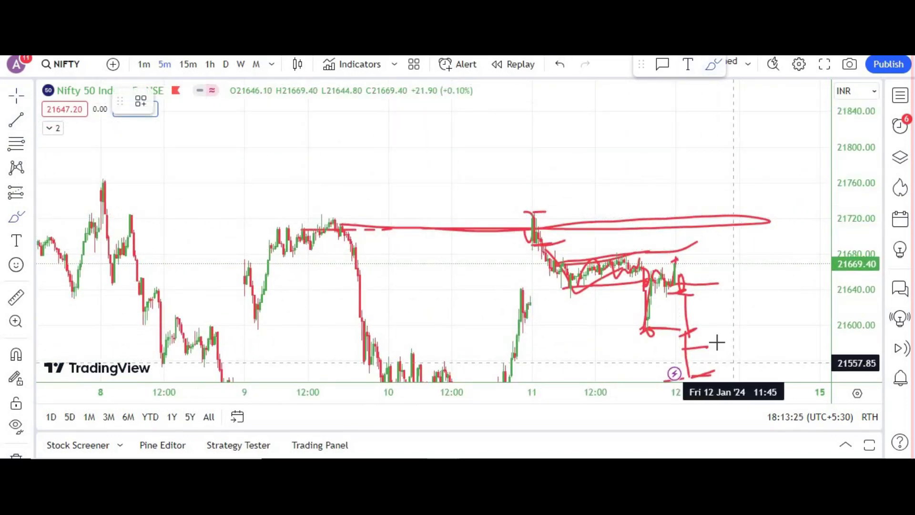
{"action": "mouse_move", "coordinate": [724, 349]}
{"action": "left_mouse_down"}
{"action": "mouse_move", "coordinate": [760, 358]}
{"action": "mouse_move", "coordinate": [784, 328]}
{"action": "left_mouse_up"}
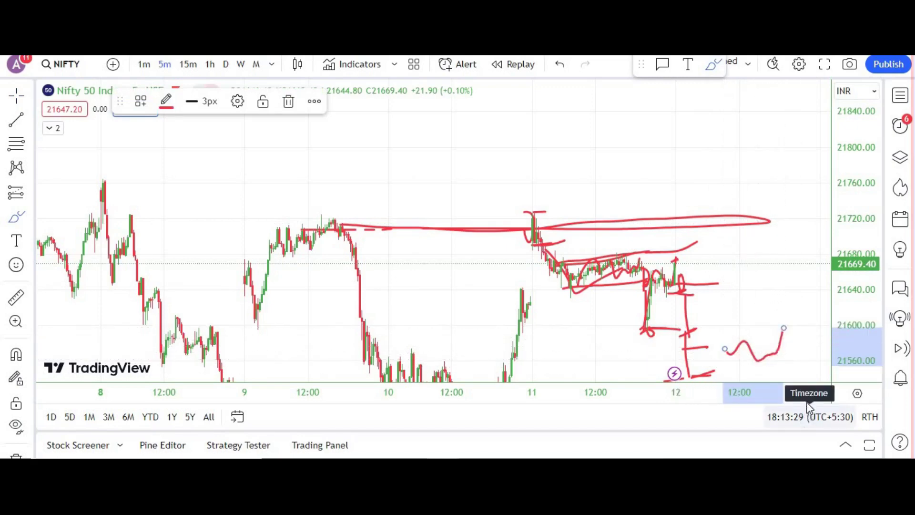
{"action": "mouse_move", "coordinate": [758, 358]}
{"action": "left_mouse_down"}
{"action": "mouse_move", "coordinate": [769, 370]}
{"action": "mouse_move", "coordinate": [786, 345]}
{"action": "mouse_move", "coordinate": [785, 249]}
{"action": "left_mouse_up"}
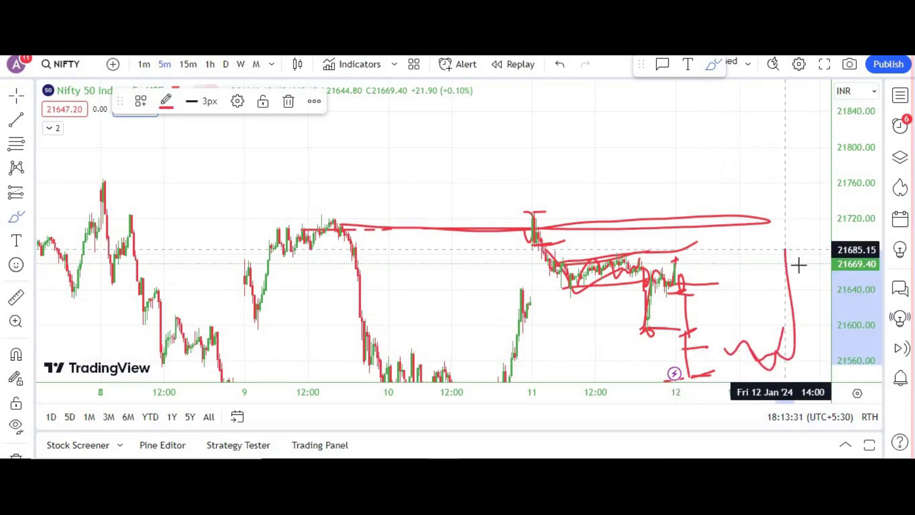
Brush a doubled support line at about 21,542 under the W-shaped path and circle the 10 January afternoon lows near 21,500
{"action": "scroll", "coordinate": [802, 363], "scroll_direction": "up", "scroll_amount": 2}
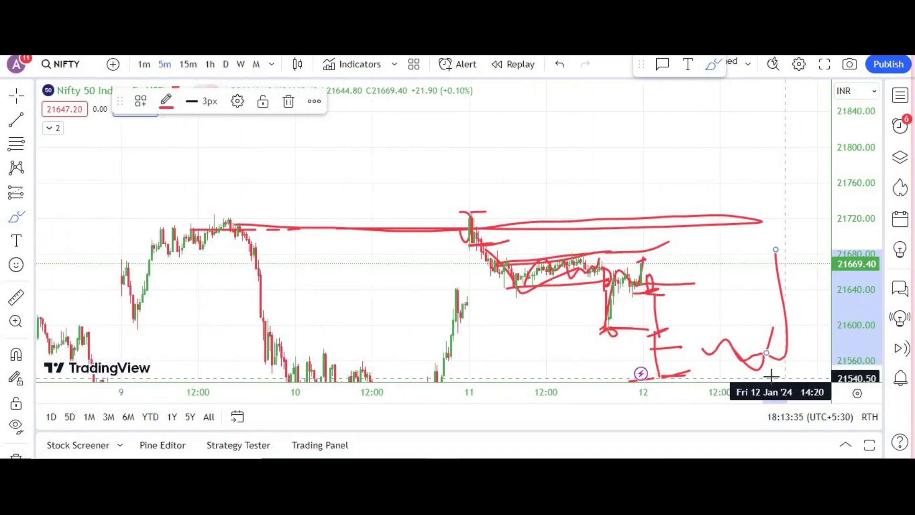
{"action": "mouse_move", "coordinate": [808, 376]}
{"action": "left_mouse_down"}
{"action": "mouse_move", "coordinate": [700, 376]}
{"action": "mouse_move", "coordinate": [829, 377]}
{"action": "left_mouse_up"}
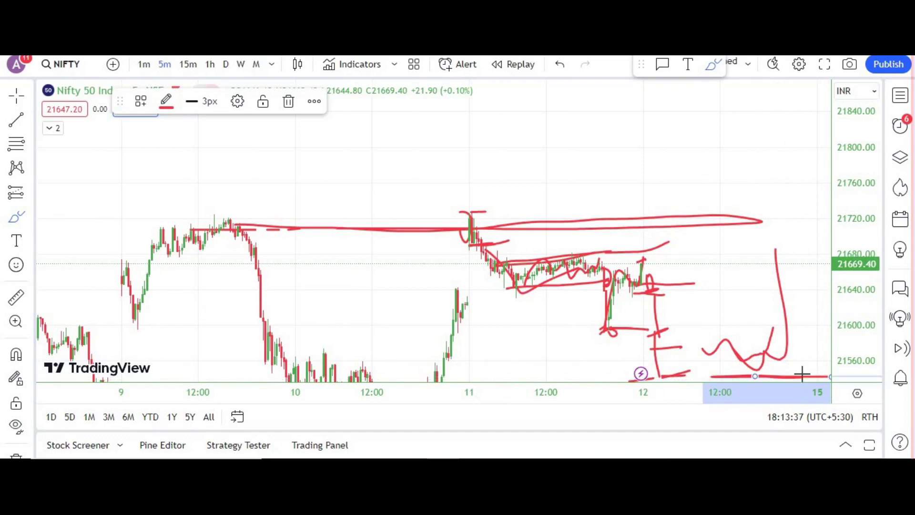
{"action": "mouse_move", "coordinate": [350, 334]}
{"action": "left_mouse_down"}
{"action": "mouse_move", "coordinate": [422, 333]}
{"action": "mouse_move", "coordinate": [370, 351]}
{"action": "mouse_move", "coordinate": [421, 338]}
{"action": "left_mouse_up"}
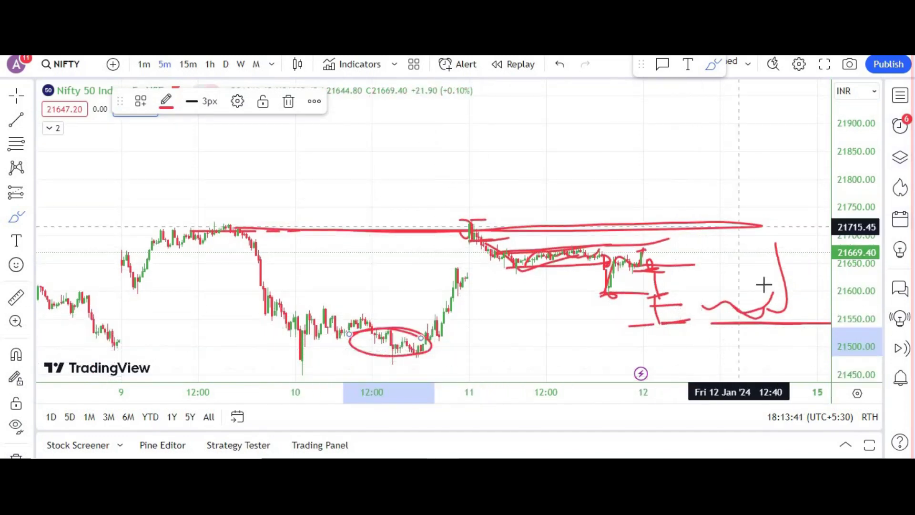
Brush a resistance box from about 21,712 to 21,755 after 12 January and sketch a breakout path that retests about 21,740 and rises to about 21,855
{"action": "left_click_drag", "start_coordinate": [864, 265], "coordinate": [863, 215]}
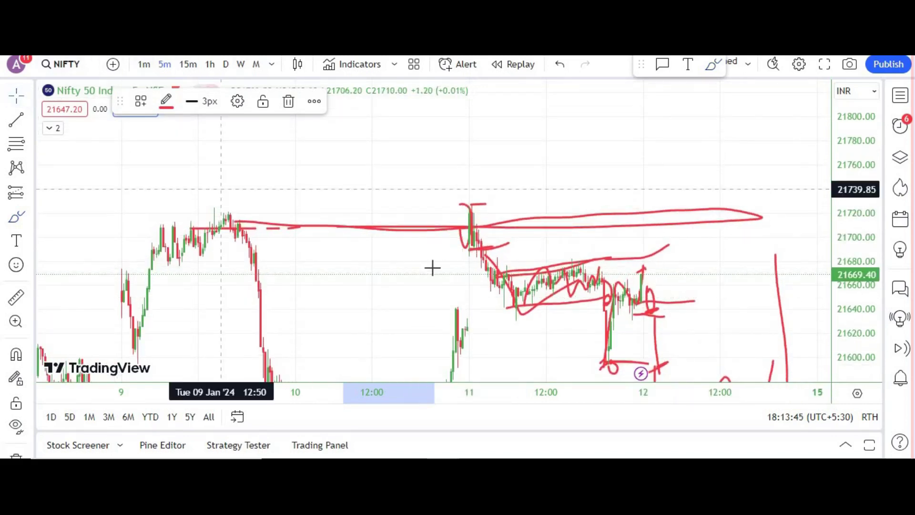
{"action": "left_click_drag", "start_coordinate": [433, 265], "coordinate": [368, 130]}
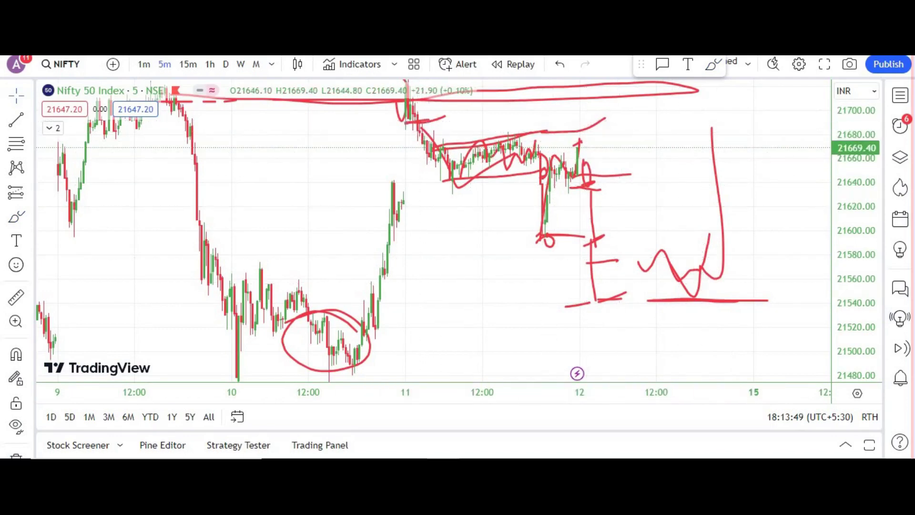
{"action": "left_click", "coordinate": [16, 100]}
{"action": "left_click", "coordinate": [72, 96]}
{"action": "mouse_move", "coordinate": [515, 239]}
{"action": "left_mouse_down"}
{"action": "mouse_move", "coordinate": [490, 322]}
{"action": "mouse_move", "coordinate": [422, 359]}
{"action": "left_mouse_up"}
{"action": "scroll", "coordinate": [619, 205], "scroll_direction": "down", "scroll_amount": 2}
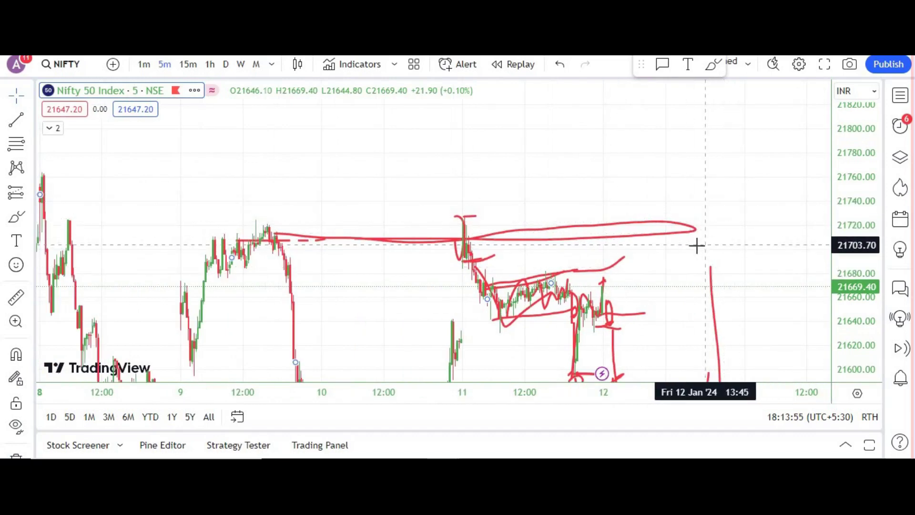
{"action": "scroll", "coordinate": [715, 191], "scroll_direction": "left", "scroll_amount": 3}
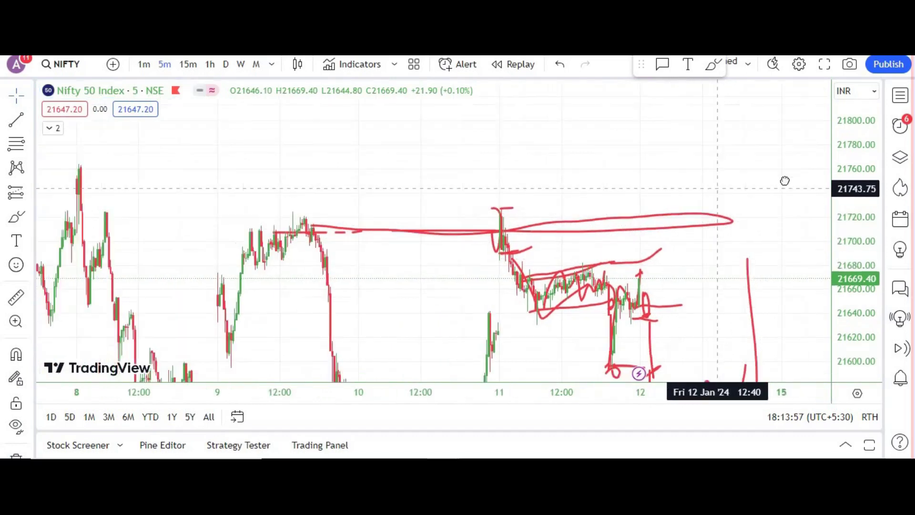
{"action": "scroll", "coordinate": [644, 172], "scroll_direction": "right", "scroll_amount": 5}
{"action": "mouse_move", "coordinate": [600, 206]}
{"action": "left_mouse_down"}
{"action": "mouse_move", "coordinate": [813, 235]}
{"action": "mouse_move", "coordinate": [586, 251]}
{"action": "mouse_move", "coordinate": [606, 188]}
{"action": "left_mouse_up"}
{"action": "left_click_drag", "start_coordinate": [681, 211], "coordinate": [742, 77]}
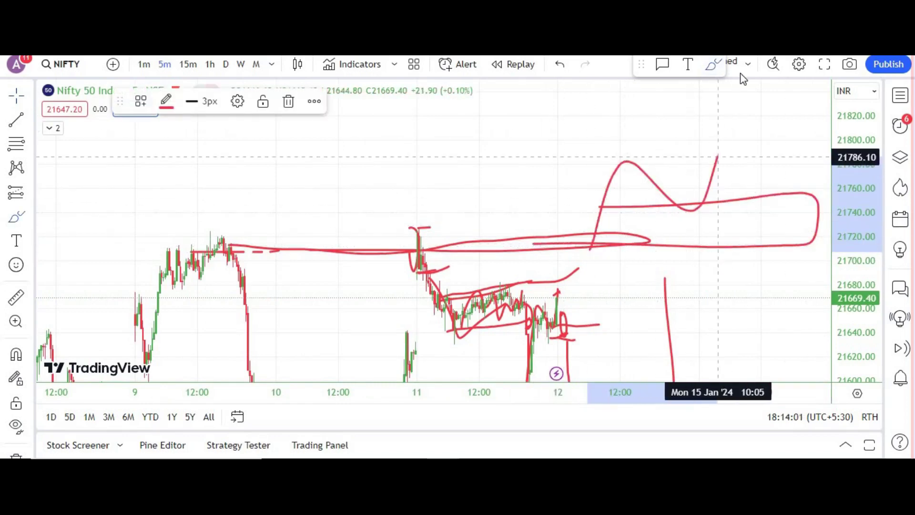
{"action": "scroll", "coordinate": [751, 220], "scroll_direction": "down", "scroll_amount": 2}
{"action": "scroll", "coordinate": [753, 209], "scroll_direction": "up", "scroll_amount": 1}
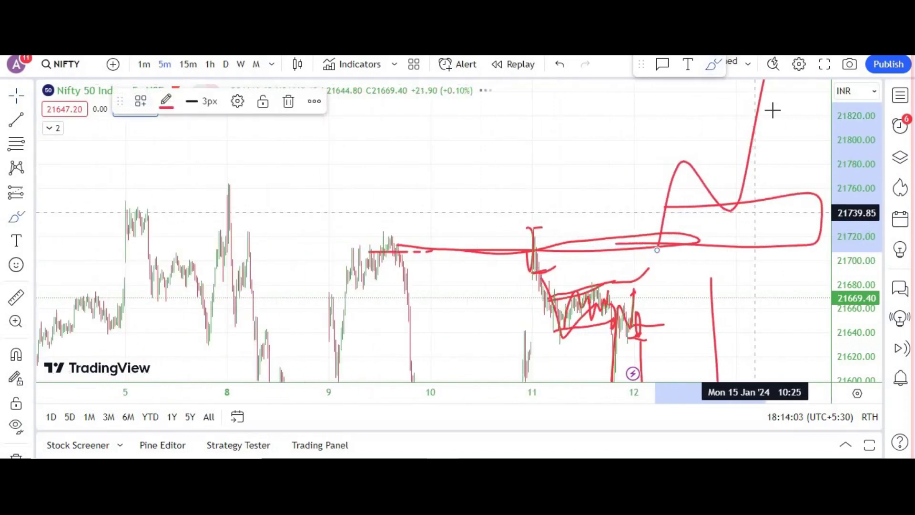
{"action": "left_click_drag", "start_coordinate": [843, 167], "coordinate": [849, 329]}
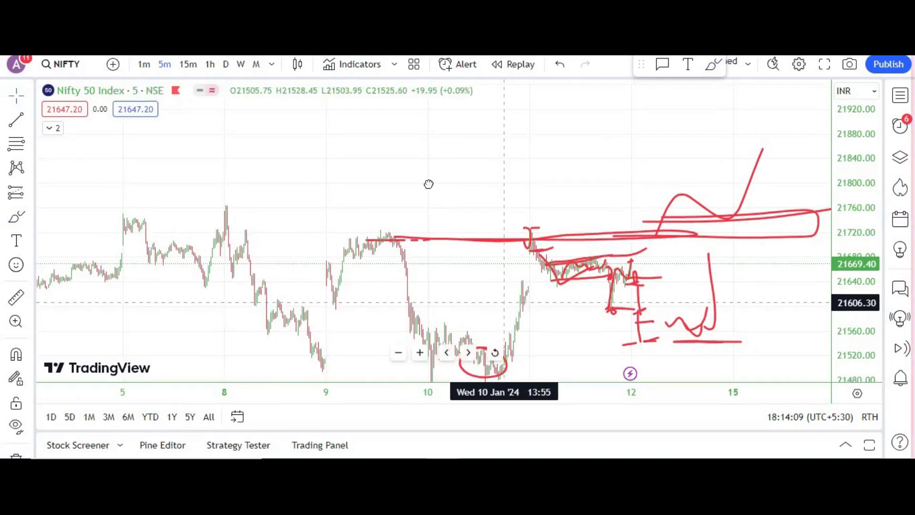
Brush a support box from about 21,535 down to about 21,460 across 15 and 16 January, below the support line
{"action": "left_click_drag", "start_coordinate": [484, 302], "coordinate": [403, 161]}
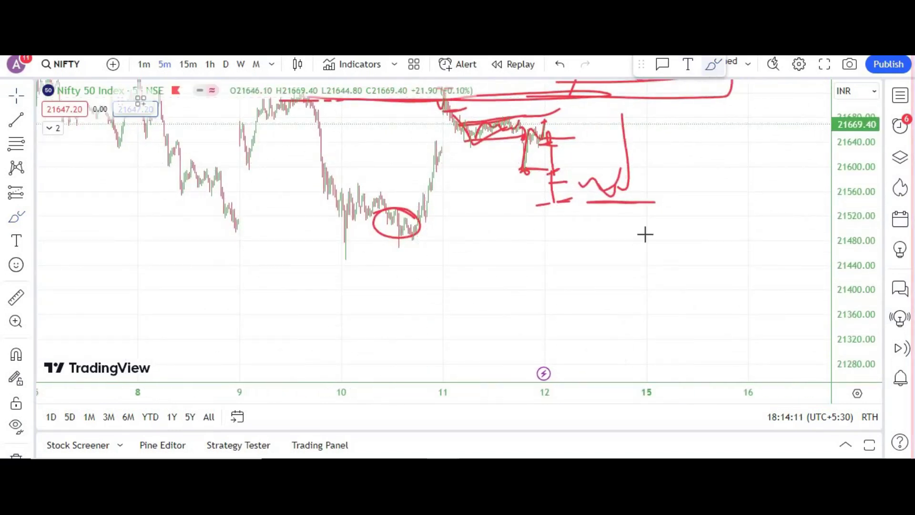
{"action": "left_click", "coordinate": [645, 201]}
{"action": "mouse_move", "coordinate": [766, 206]}
{"action": "left_mouse_down"}
{"action": "mouse_move", "coordinate": [702, 246]}
{"action": "mouse_move", "coordinate": [625, 218]}
{"action": "left_mouse_up"}
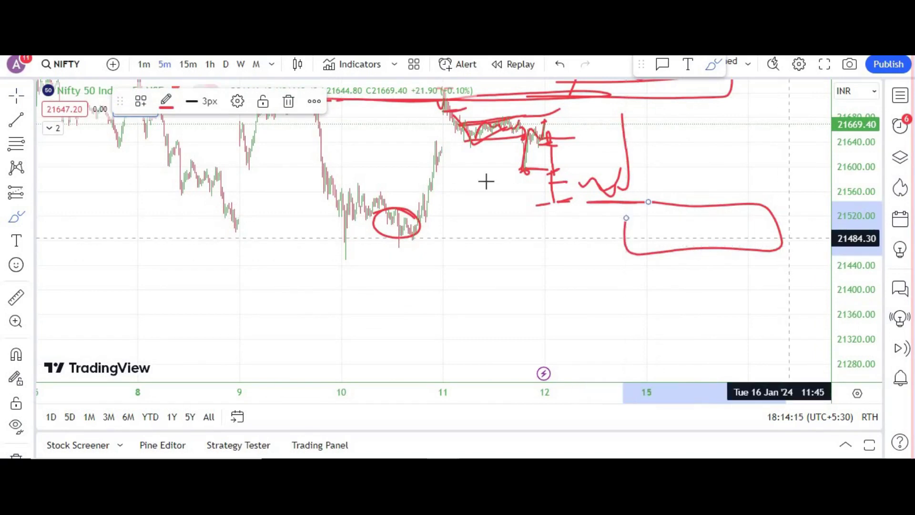
Remove all drawings from the Nifty 50 chart
{"action": "scroll", "coordinate": [17, 400], "scroll_direction": "down", "scroll_amount": 2}
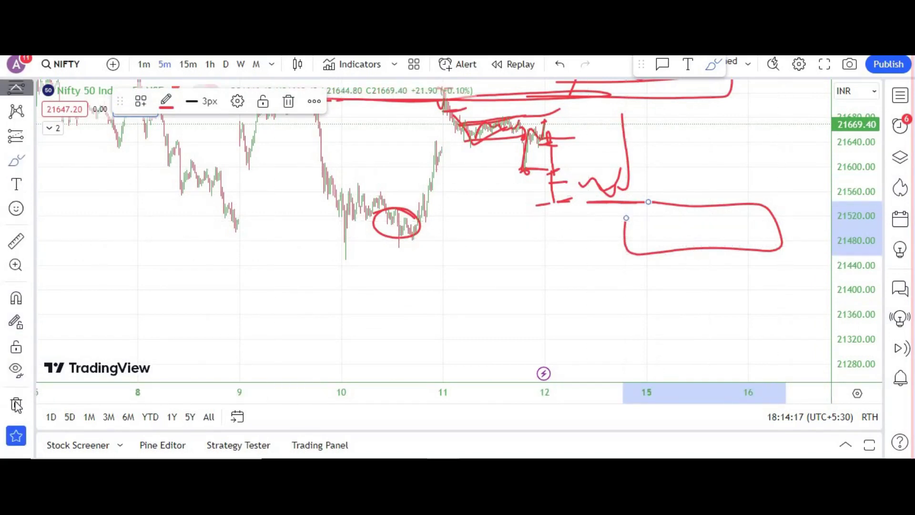
{"action": "left_click", "coordinate": [16, 404]}
{"action": "left_click", "coordinate": [77, 402]}
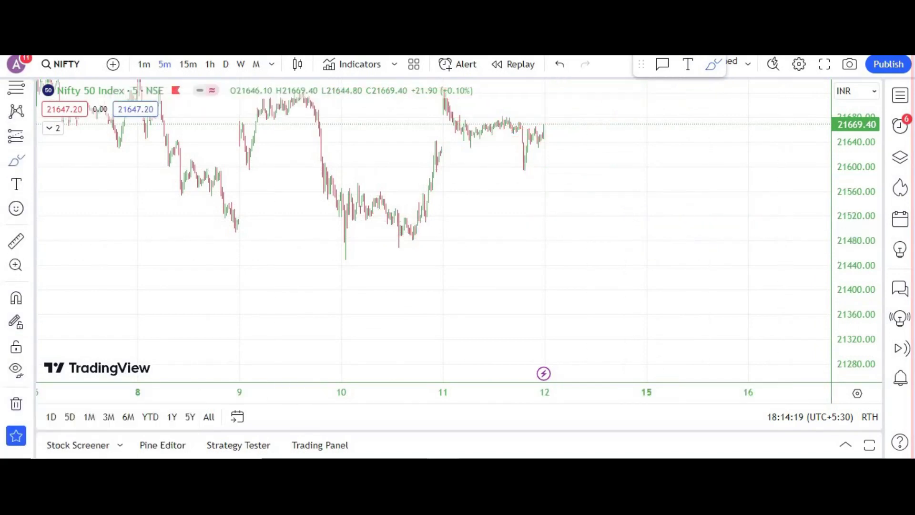
Brush a short support line at about 21,645 under the last candles and sketch a fall from it to about 21,570 on 12 January
{"action": "scroll", "coordinate": [423, 167], "scroll_direction": "up", "scroll_amount": 3}
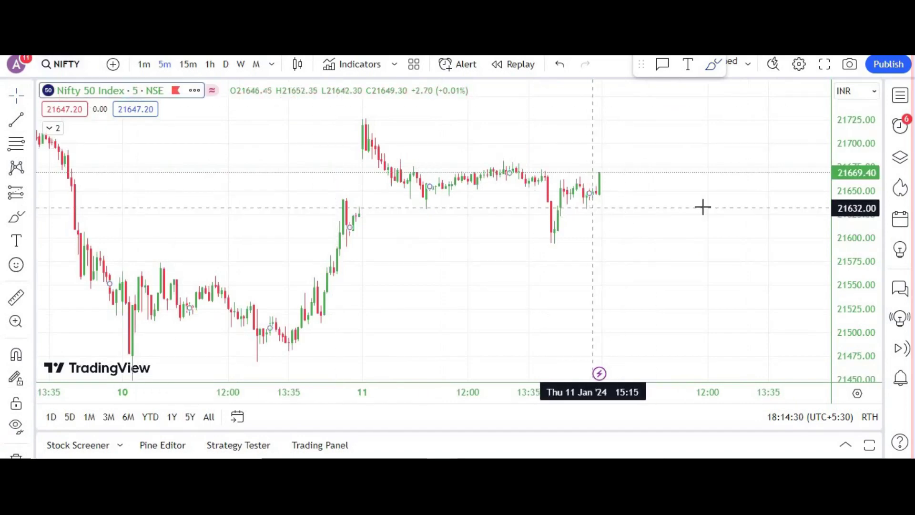
{"action": "scroll", "coordinate": [703, 207], "scroll_direction": "left", "scroll_amount": 3}
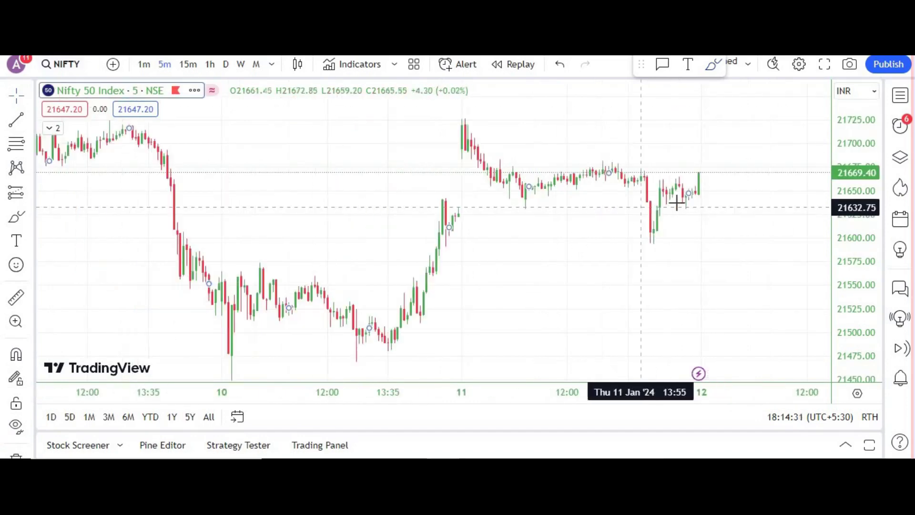
{"action": "left_click", "coordinate": [710, 67]}
{"action": "mouse_move", "coordinate": [691, 198]}
{"action": "left_mouse_down"}
{"action": "mouse_move", "coordinate": [720, 193]}
{"action": "mouse_move", "coordinate": [769, 233]}
{"action": "left_mouse_up"}
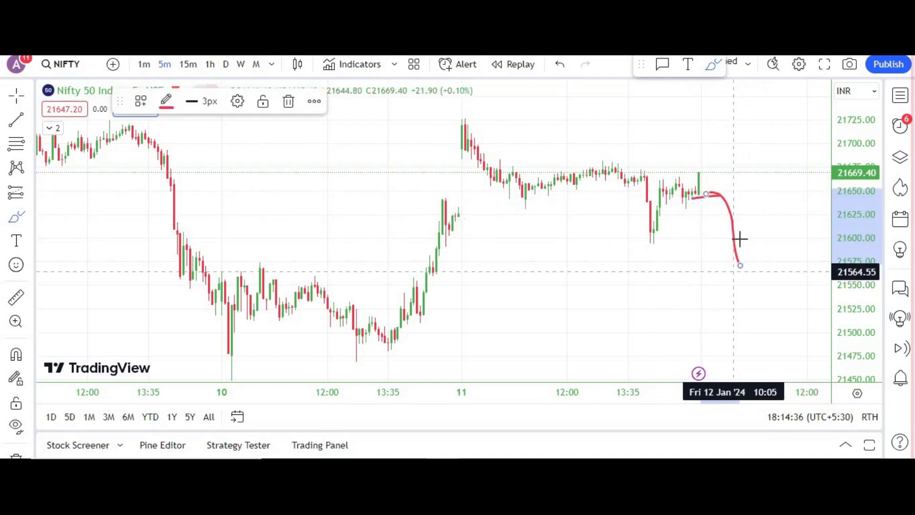
{"action": "scroll", "coordinate": [729, 185], "scroll_direction": "up", "scroll_amount": 1}
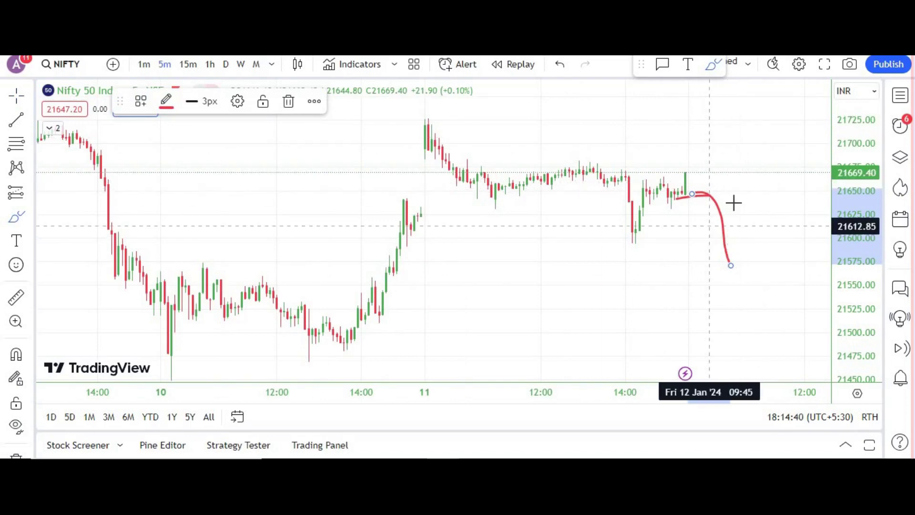
Brush a support box from about 21,550 down to about 21,510 on 12 January, below the sketched fall
{"action": "scroll", "coordinate": [721, 268], "scroll_direction": "down", "scroll_amount": 1}
{"action": "mouse_move", "coordinate": [693, 313]}
{"action": "left_mouse_down"}
{"action": "mouse_move", "coordinate": [785, 311]}
{"action": "mouse_move", "coordinate": [701, 327]}
{"action": "left_mouse_up"}
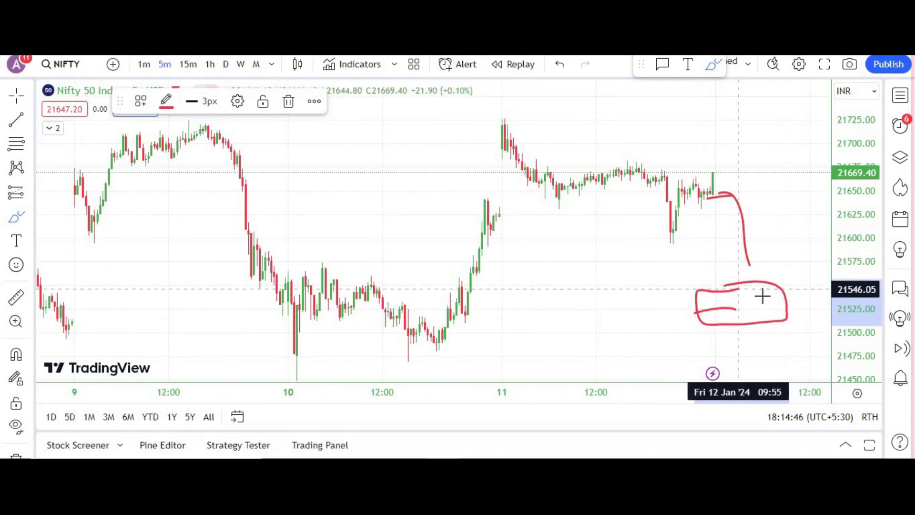
{"action": "scroll", "coordinate": [740, 313], "scroll_direction": "up", "scroll_amount": 1}
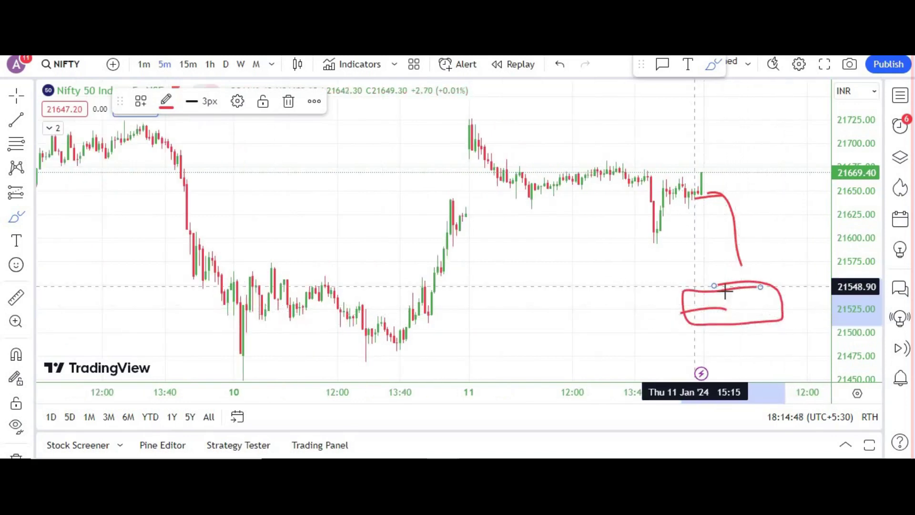
Sketch zigzag paths through the support box that break out up to about 21,645 and 21,600, plus a breakdown to about 21,460
{"action": "mouse_move", "coordinate": [721, 305]}
{"action": "left_mouse_down"}
{"action": "mouse_move", "coordinate": [772, 298]}
{"action": "mouse_move", "coordinate": [797, 271]}
{"action": "mouse_move", "coordinate": [804, 194]}
{"action": "left_mouse_up"}
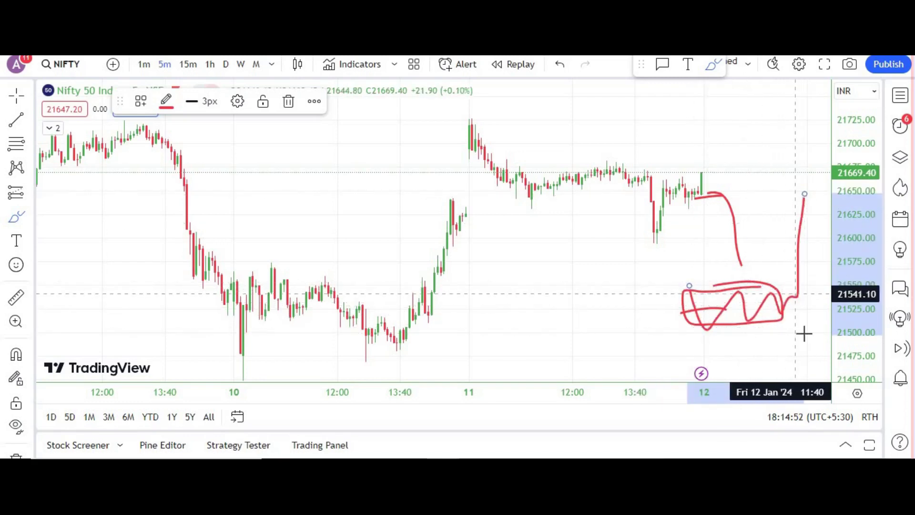
{"action": "left_click_drag", "start_coordinate": [802, 294], "coordinate": [803, 370]}
{"action": "scroll", "coordinate": [751, 323], "scroll_direction": "up", "scroll_amount": 1}
{"action": "mouse_move", "coordinate": [733, 305]}
{"action": "left_mouse_down"}
{"action": "mouse_move", "coordinate": [749, 324]}
{"action": "mouse_move", "coordinate": [799, 238]}
{"action": "left_mouse_up"}
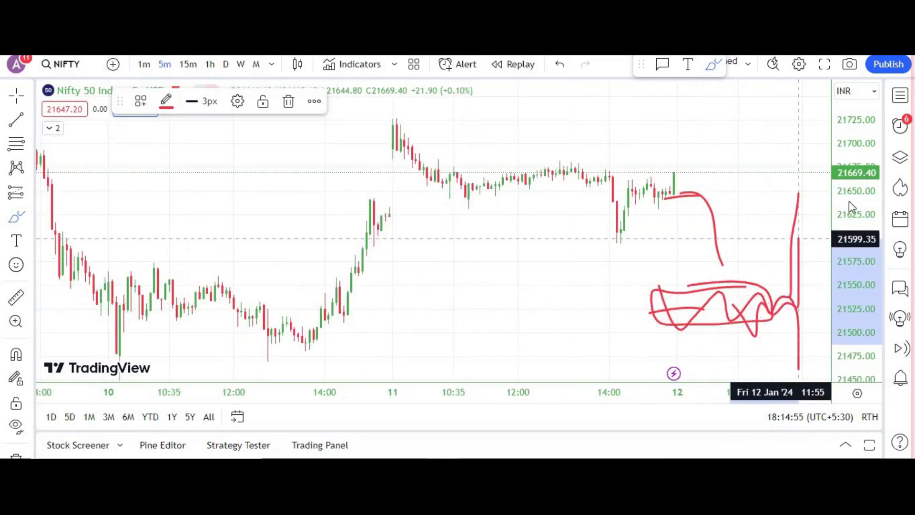
{"action": "left_click", "coordinate": [899, 97]}
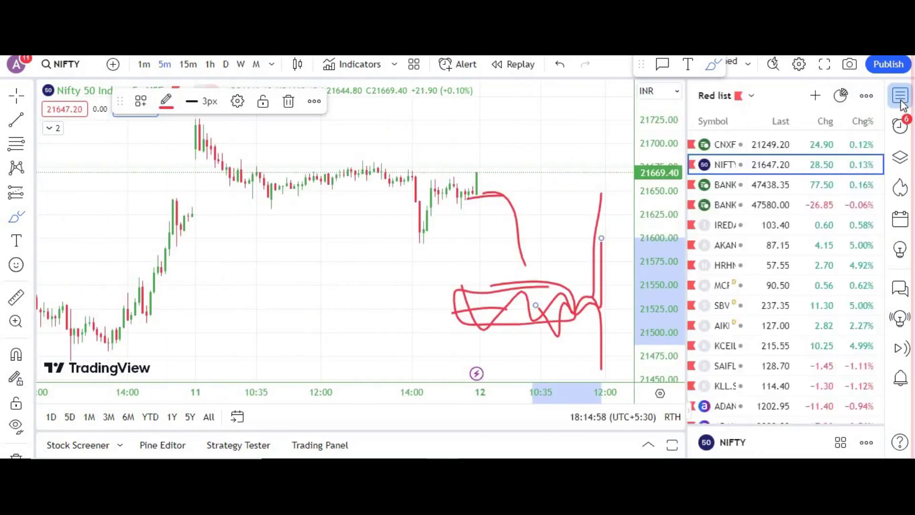
{"action": "left_click", "coordinate": [899, 98]}
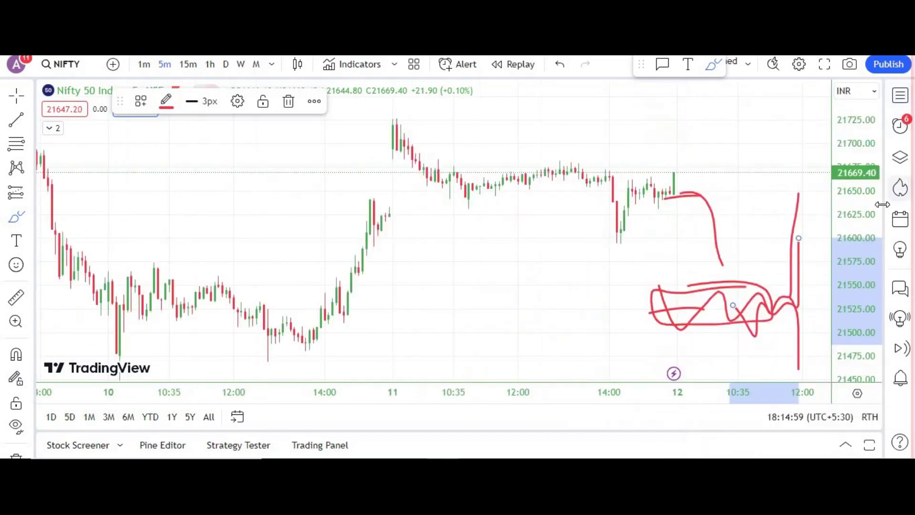
Brush a resistance box from about 21,725 to about 21,760 on 12 January, above the last candles
{"action": "left_click", "coordinate": [688, 113]}
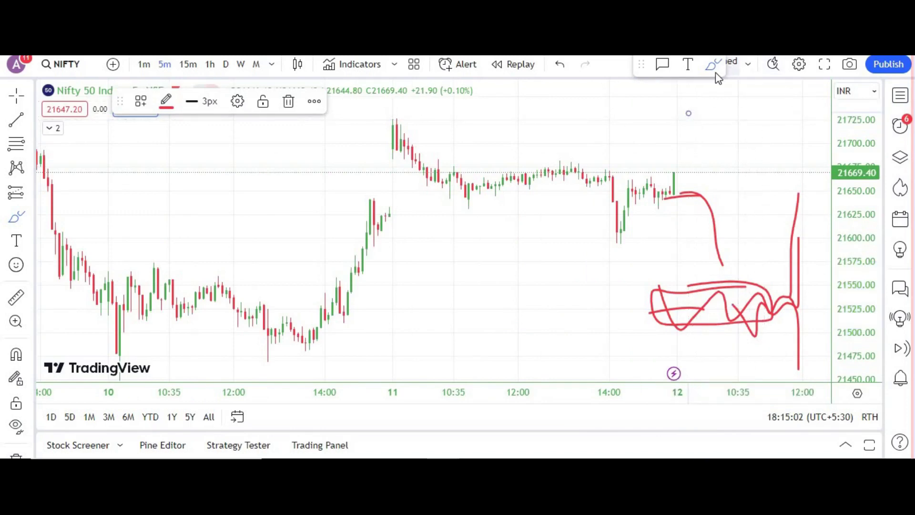
{"action": "mouse_move", "coordinate": [687, 113]}
{"action": "left_mouse_down"}
{"action": "mouse_move", "coordinate": [711, 94]}
{"action": "mouse_move", "coordinate": [823, 86]}
{"action": "mouse_move", "coordinate": [681, 116]}
{"action": "left_mouse_up"}
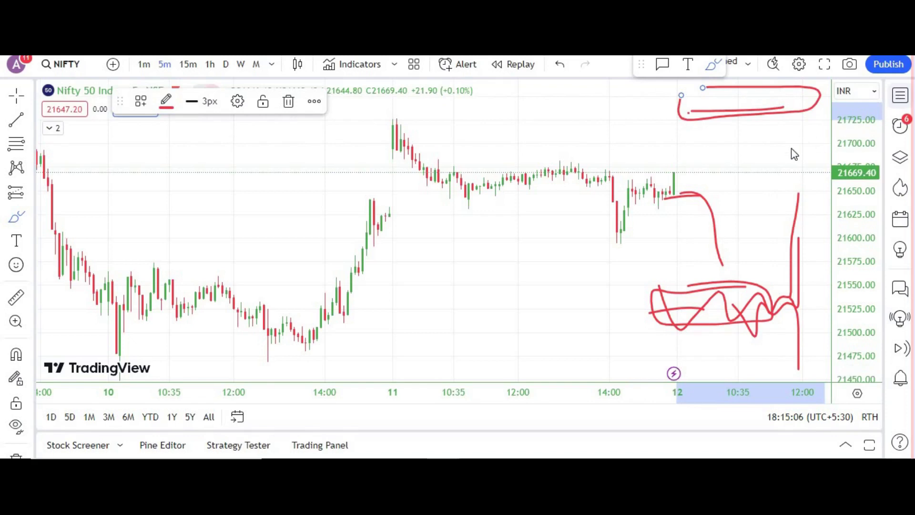
{"action": "left_click", "coordinate": [900, 96]}
{"action": "left_click", "coordinate": [900, 95]}
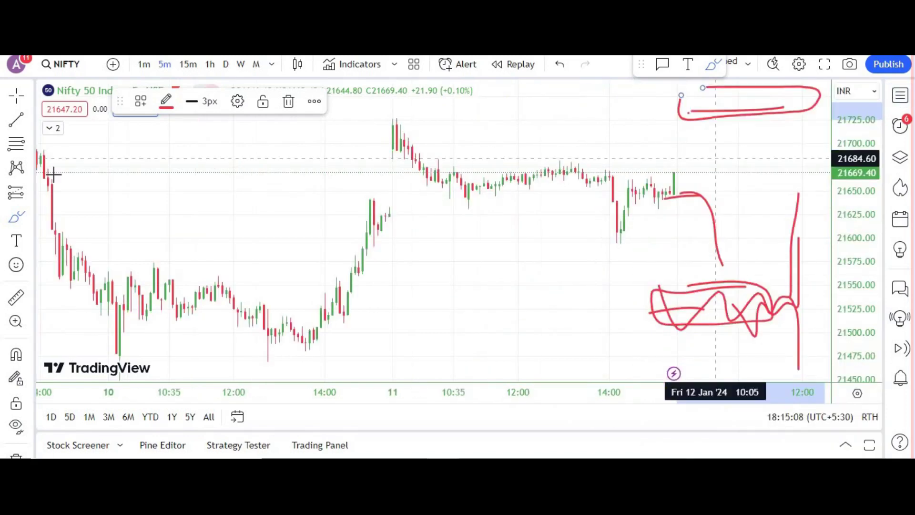
{"action": "mouse_move", "coordinate": [439, 250]}
{"action": "left_mouse_down"}
{"action": "mouse_move", "coordinate": [427, 278]}
{"action": "mouse_move", "coordinate": [399, 292]}
{"action": "left_mouse_up"}
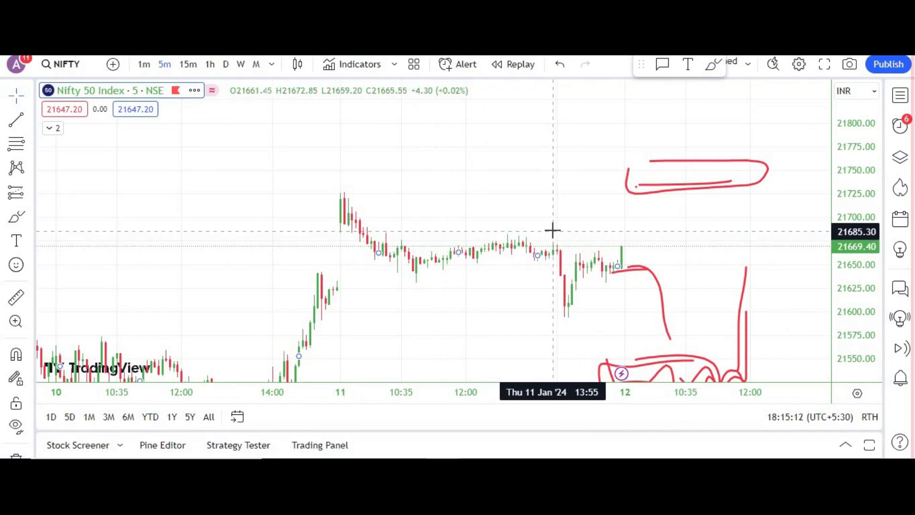